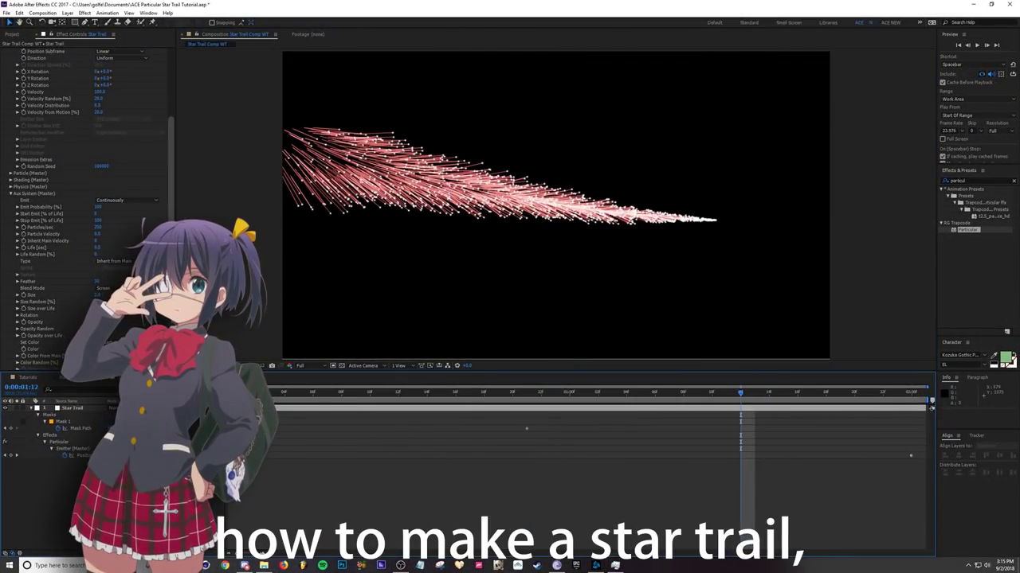
# - Edit the end colour of the Aux System's Color over Life gradient and apply a rise-and-fall preset curve to Size over Life
pyautogui.scroll(-2, 88, 199)
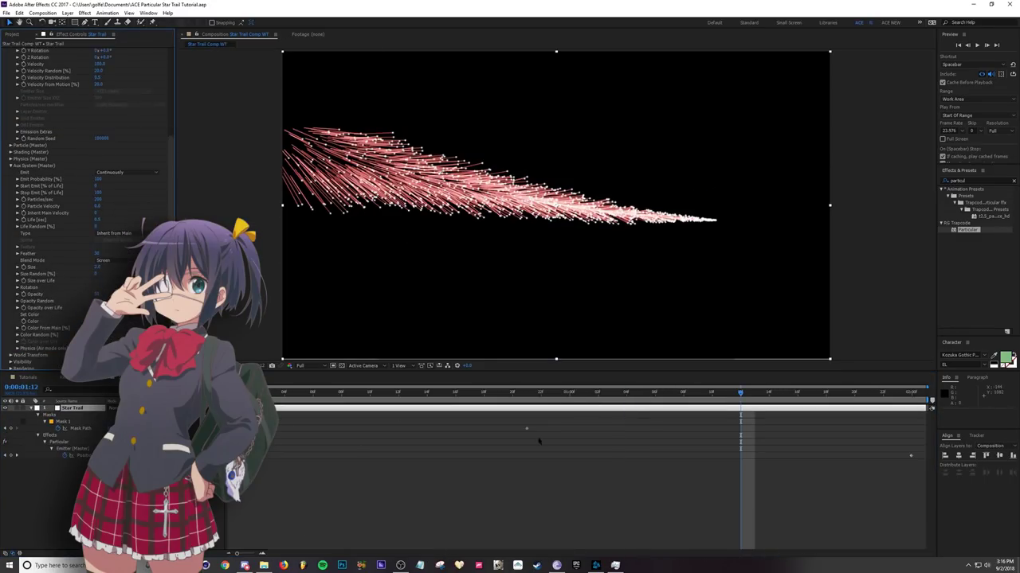
pyautogui.scroll(-1, 55, 270)
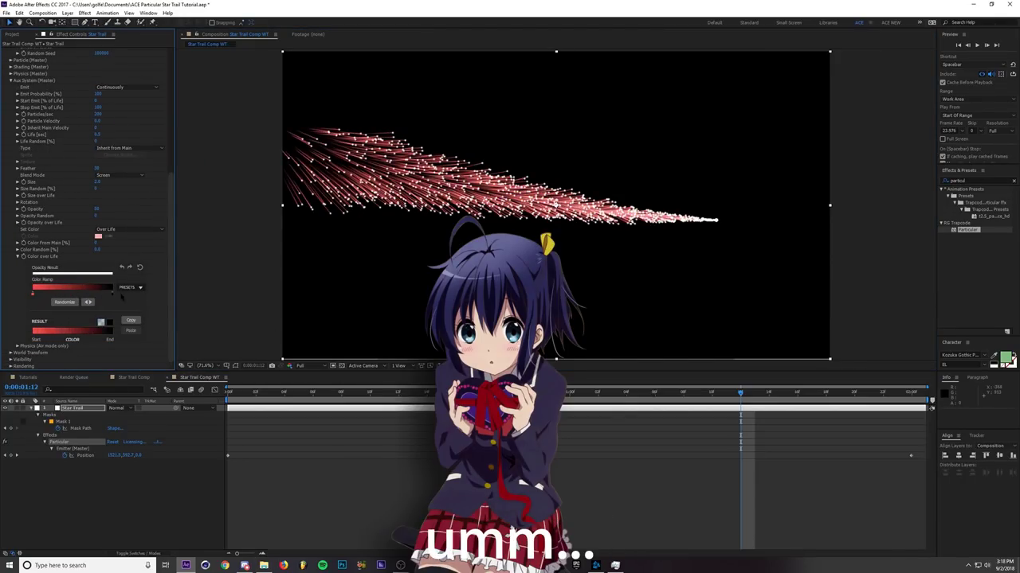
pyautogui.doubleClick(112, 294)
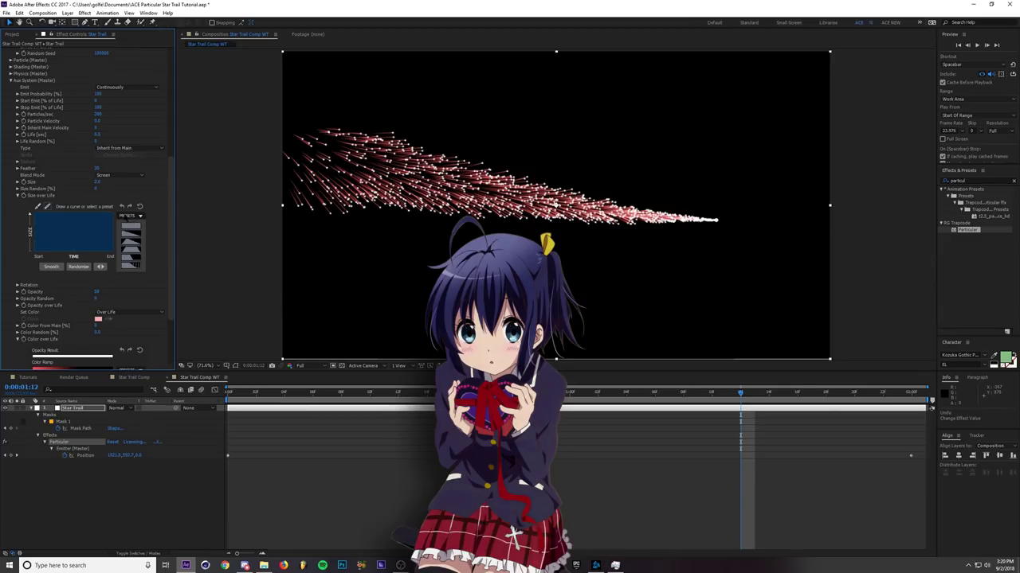
pyautogui.click(135, 263)
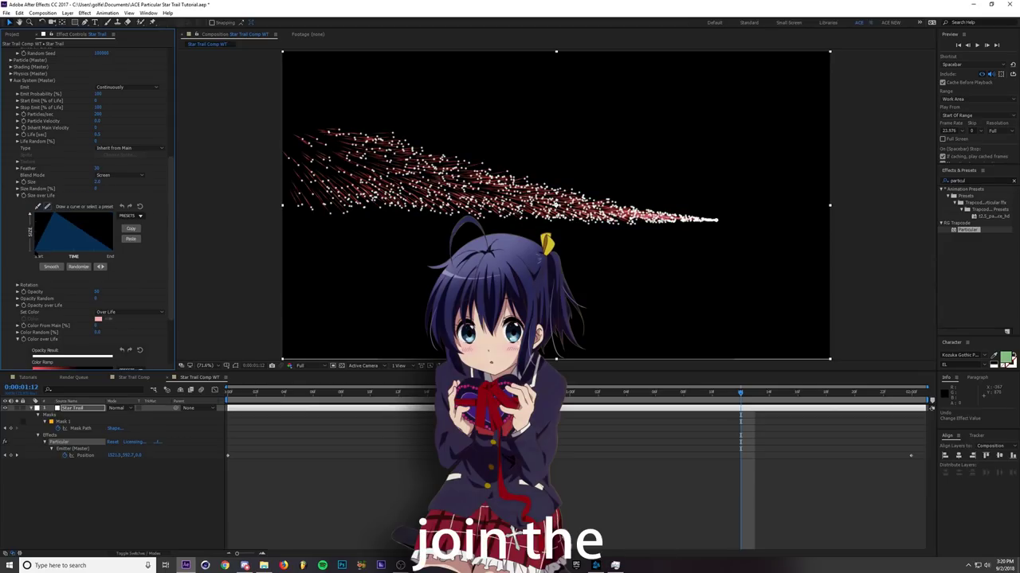
pyautogui.click(135, 266)
pyautogui.moveTo(740, 394)
pyautogui.mouseDown()
pyautogui.moveTo(612, 396)
pyautogui.moveTo(783, 396)
pyautogui.moveTo(715, 399)
pyautogui.mouseUp()
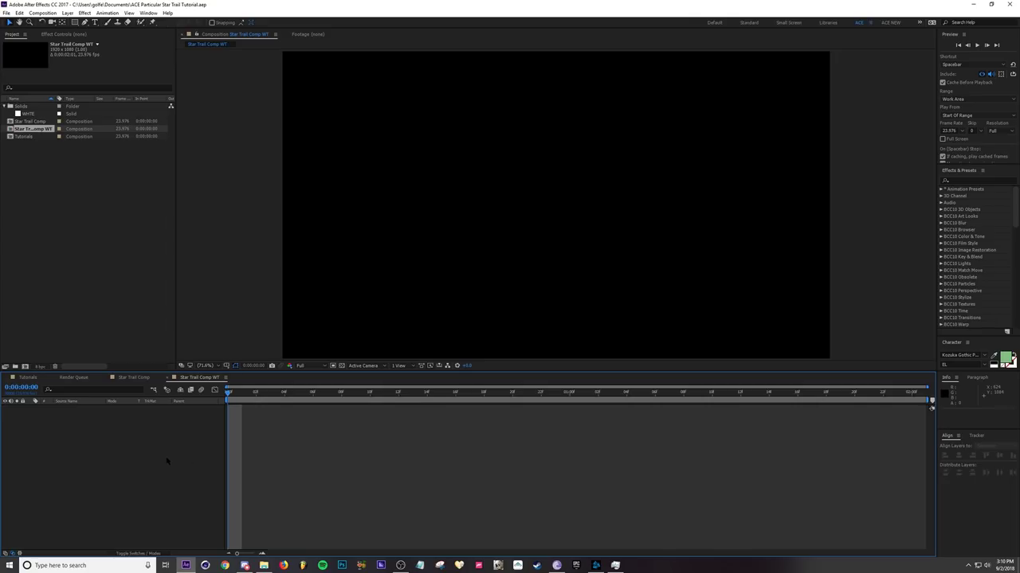
# - Create a white 1920 x 1080 solid named Star Trail in the Star Trail Comp WT composition
pyautogui.hotkey('ctrl', 'y')
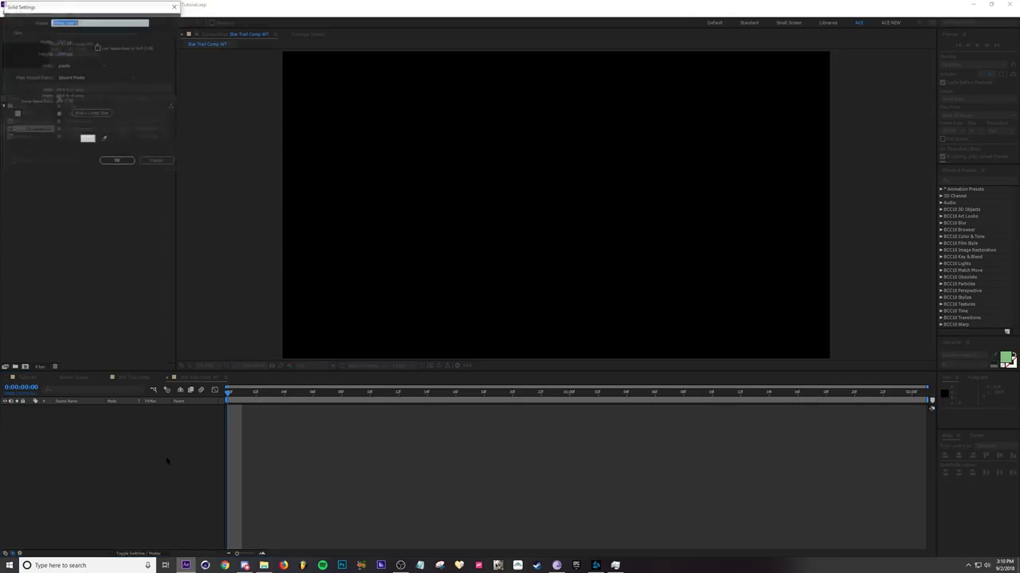
pyautogui.moveTo(116, 13); pyautogui.dragTo(297, 54)
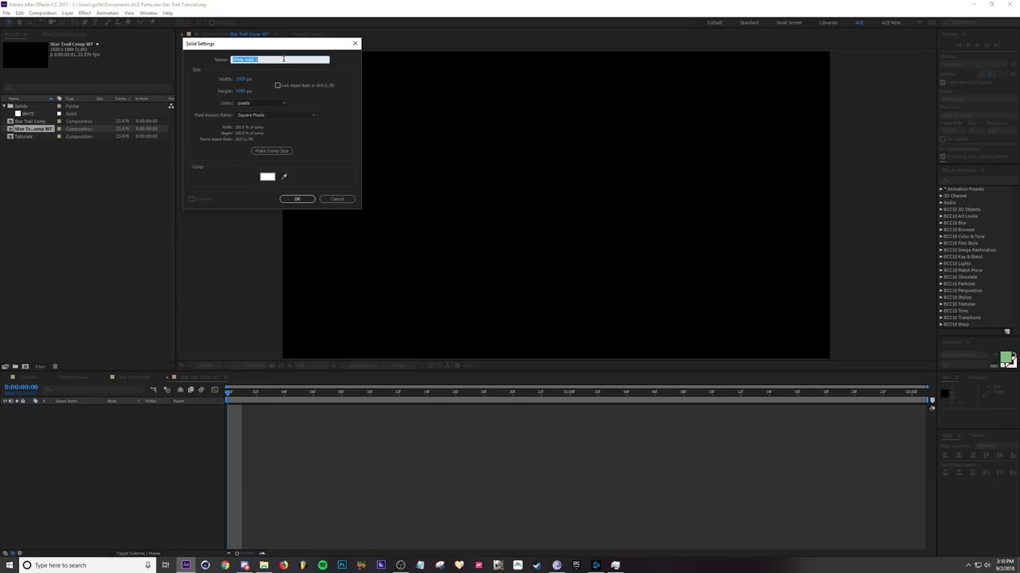
pyautogui.press('BackSpace')
pyautogui.press('Return')
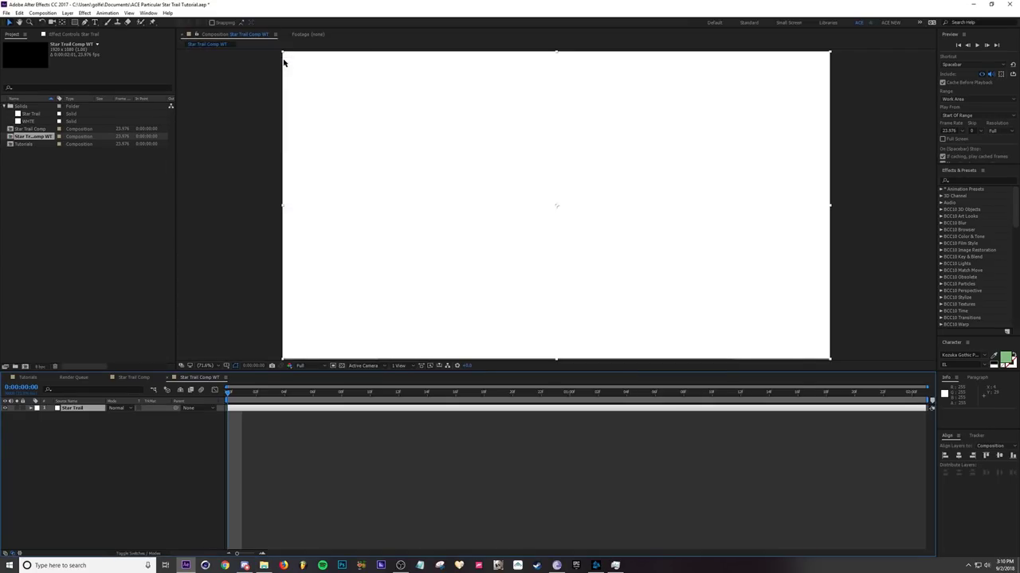
# - Find the Particular effect, apply it to the Star Trail layer, and preview the particle animation
pyautogui.click(979, 181)
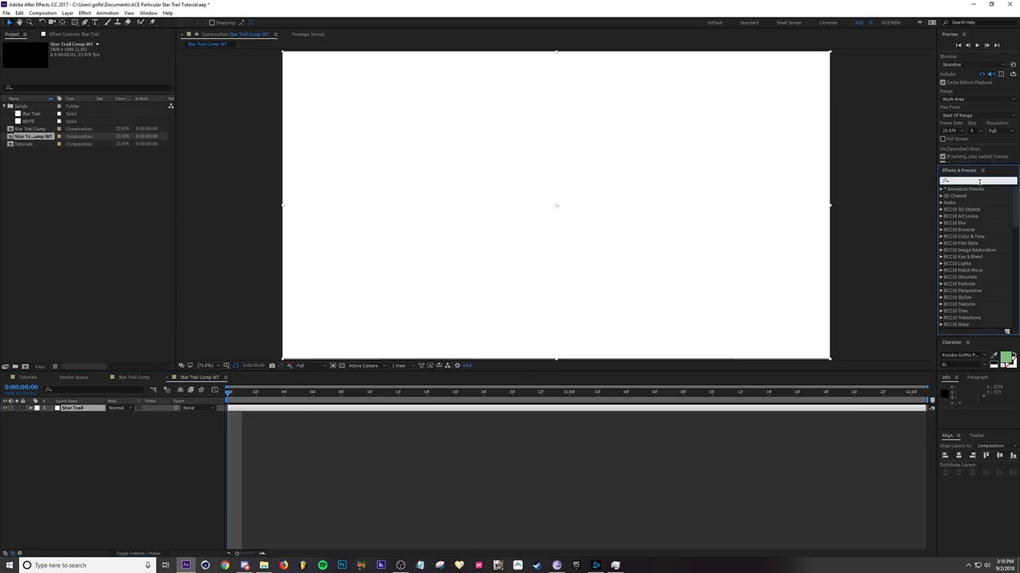
pyautogui.write('particul')
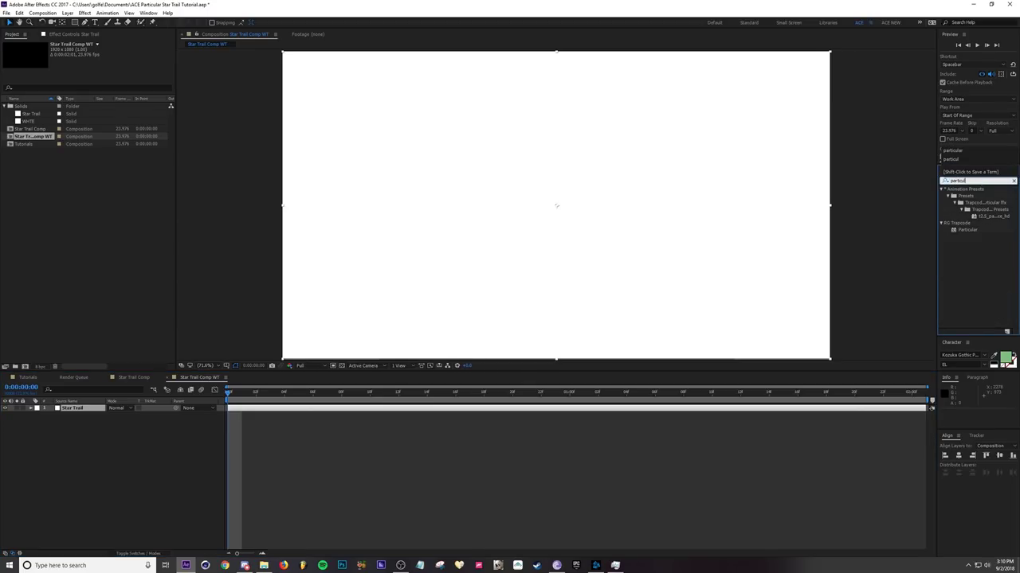
pyautogui.click(968, 230)
pyautogui.doubleClick(966, 229)
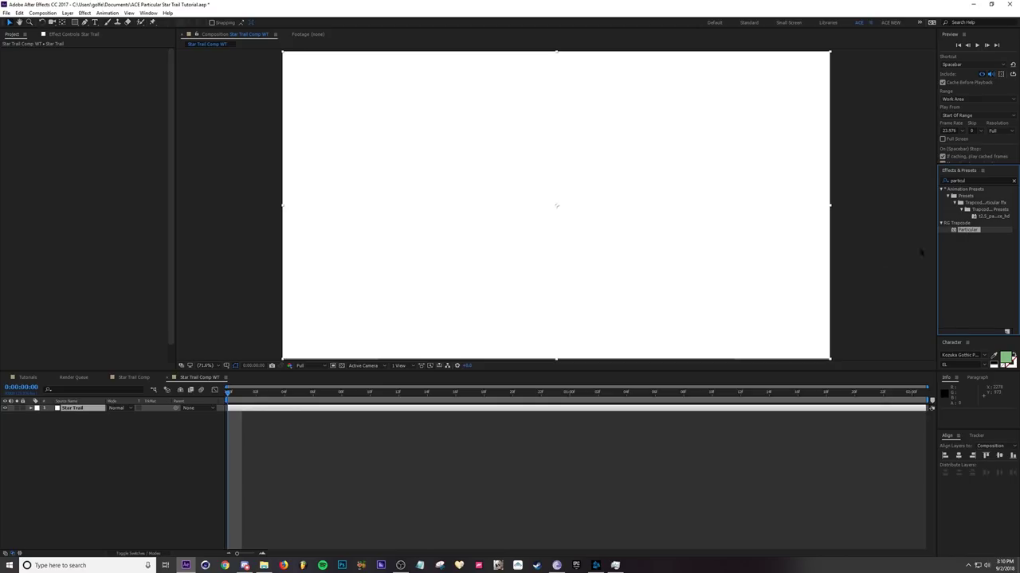
pyautogui.press('space')
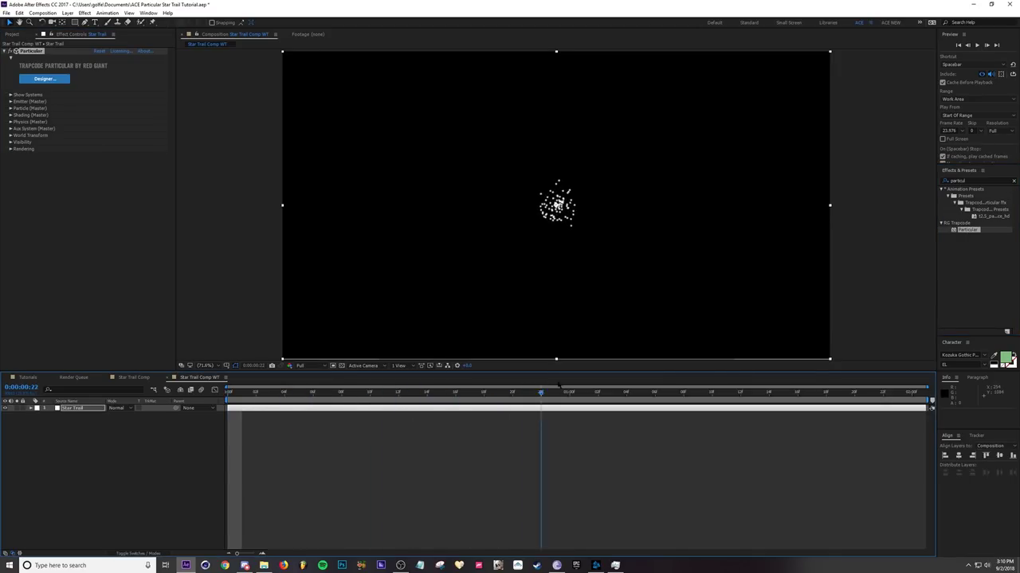
pyautogui.press('space')
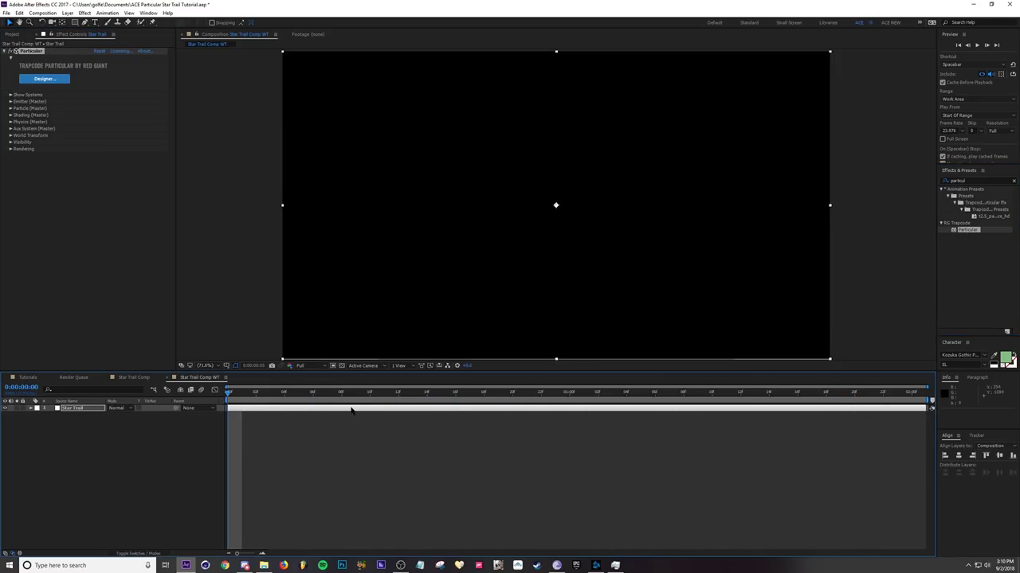
pyautogui.press('space')
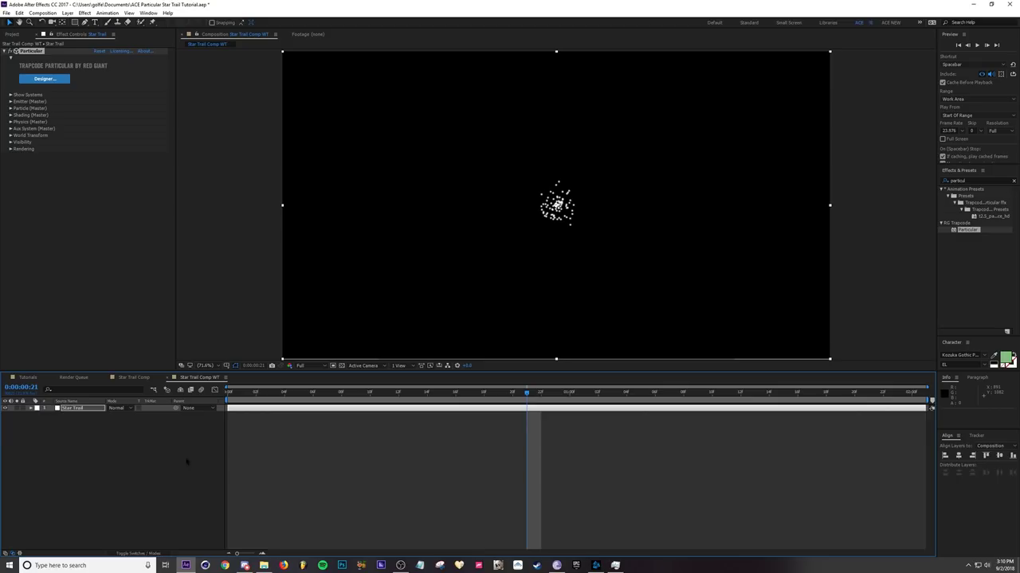
# - Draw an open curved mask path on the Star Trail layer with the Pen tool, running from beyond the frame's left edge to its right edge
pyautogui.click(94, 409)
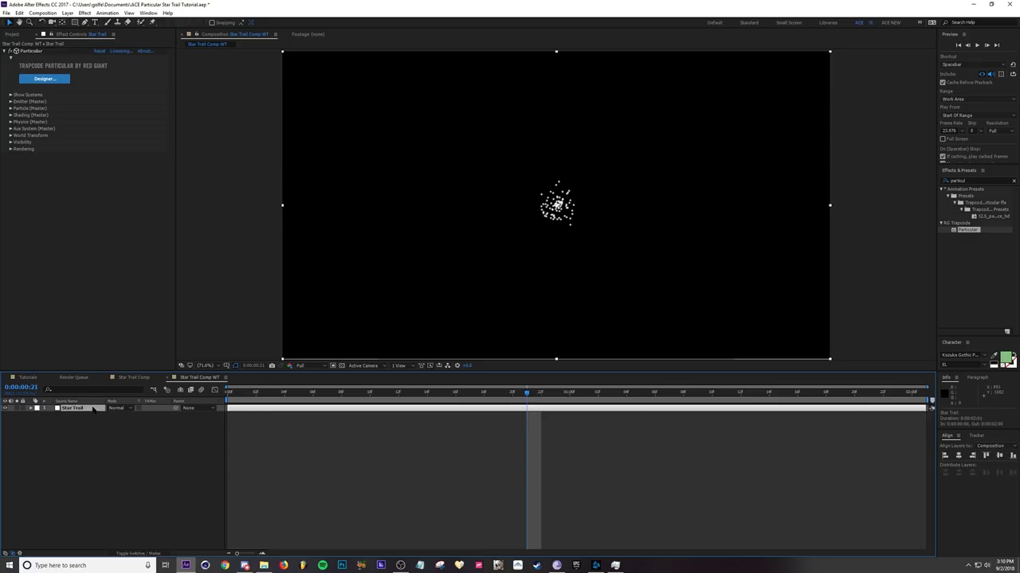
pyautogui.press('g')
pyautogui.click(270, 86)
pyautogui.moveTo(845, 168); pyautogui.dragTo(820, 215)
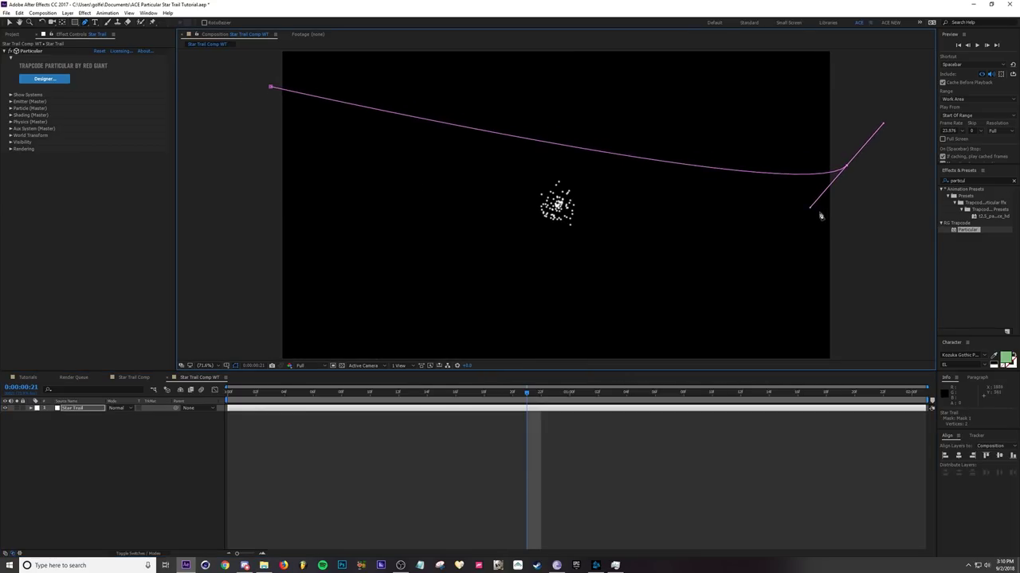
pyautogui.click(271, 88)
pyautogui.moveTo(260, 84); pyautogui.dragTo(277, 104)
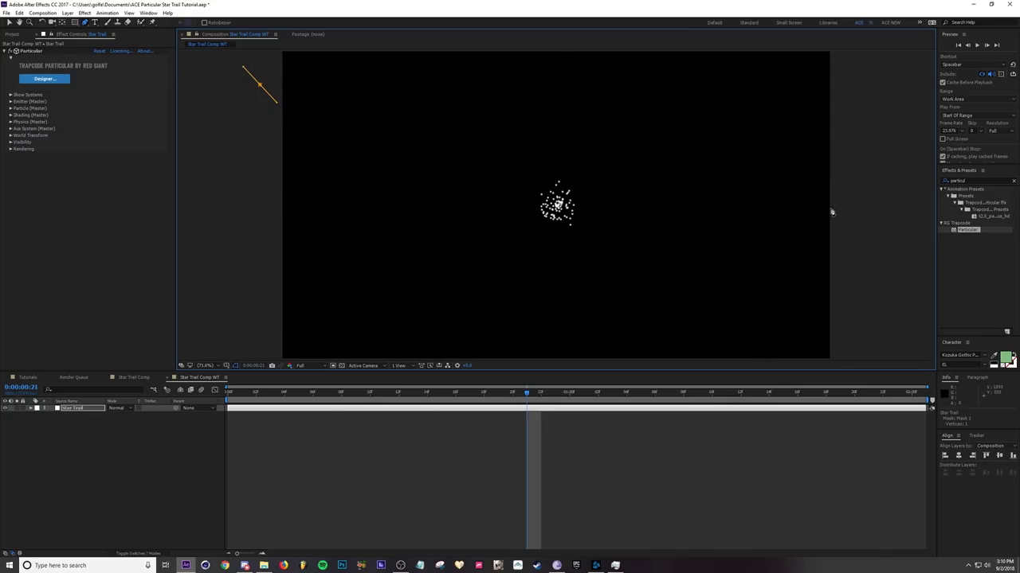
pyautogui.moveTo(832, 208); pyautogui.dragTo(881, 155)
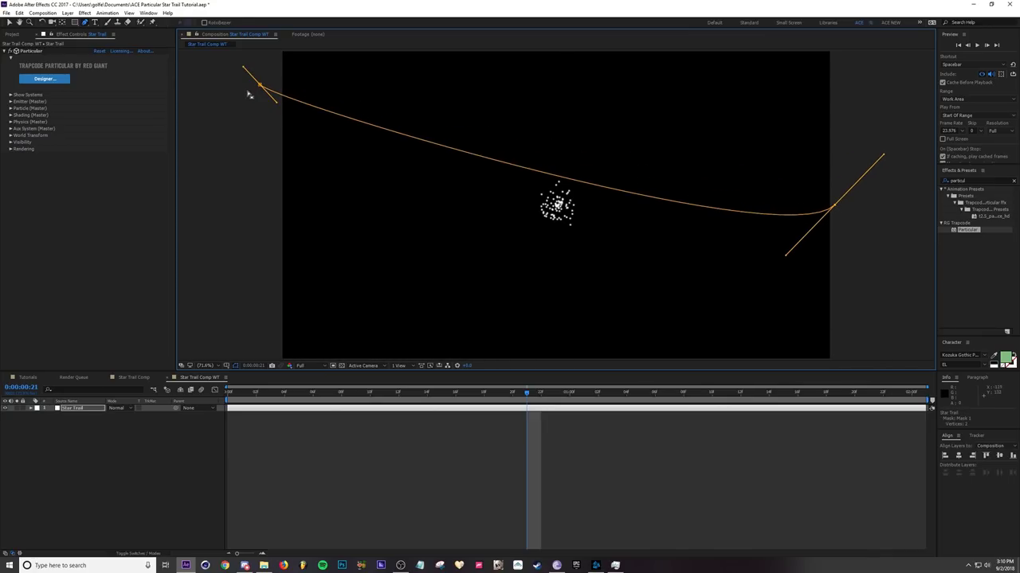
# - Reshape the mask path into a smooth shallow arc with both end points outside the frame
pyautogui.press('v')
pyautogui.moveTo(277, 102); pyautogui.dragTo(289, 141)
pyautogui.moveTo(835, 205); pyautogui.dragTo(812, 254)
pyautogui.moveTo(882, 169); pyautogui.dragTo(871, 188)
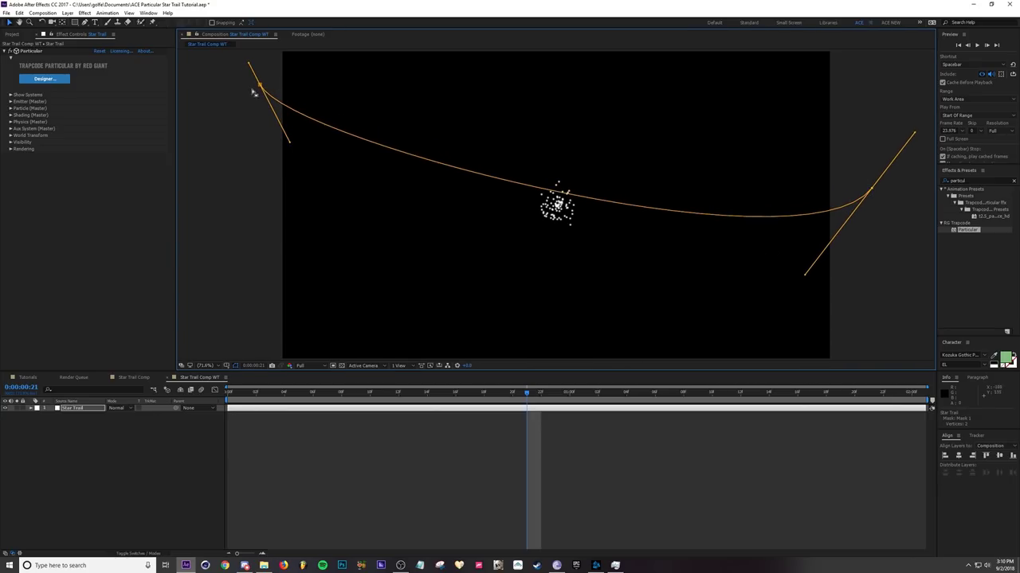
pyautogui.moveTo(258, 86); pyautogui.dragTo(243, 108)
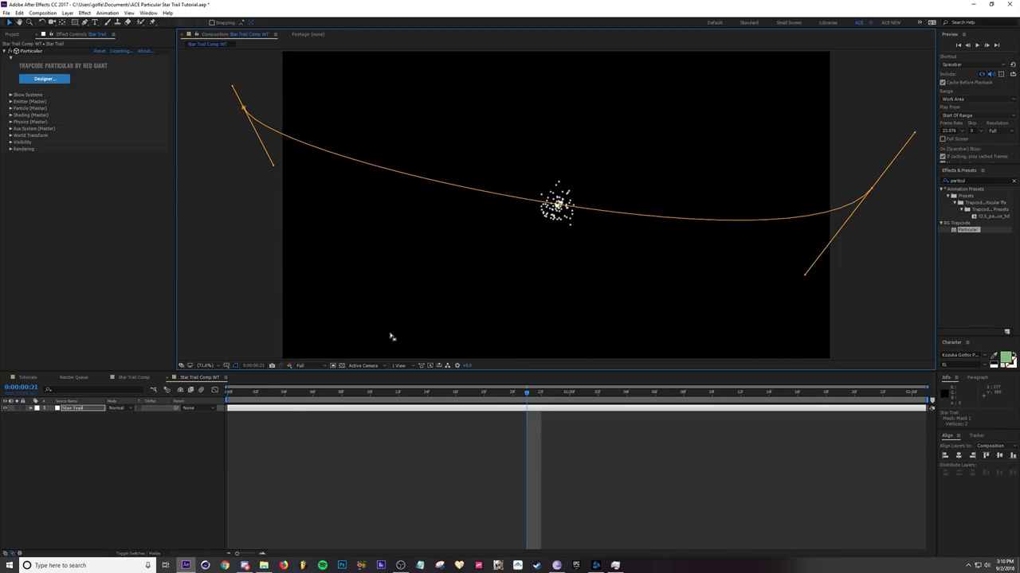
# - Enable keyframing for the Star Trail layer's Mask Path at 0:00:00:21 and copy the path
pyautogui.click(83, 410)
pyautogui.press('m')
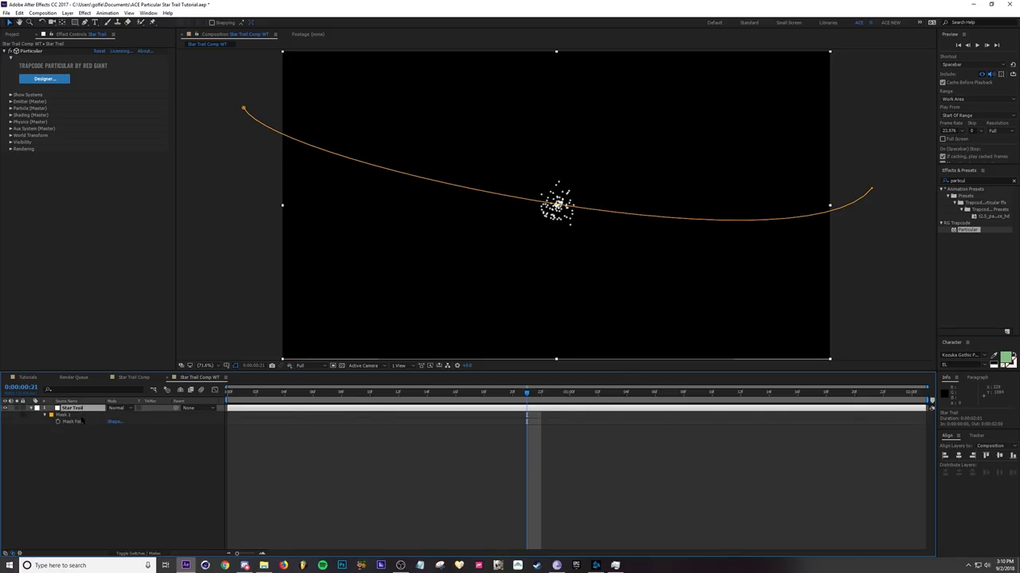
pyautogui.click(58, 422)
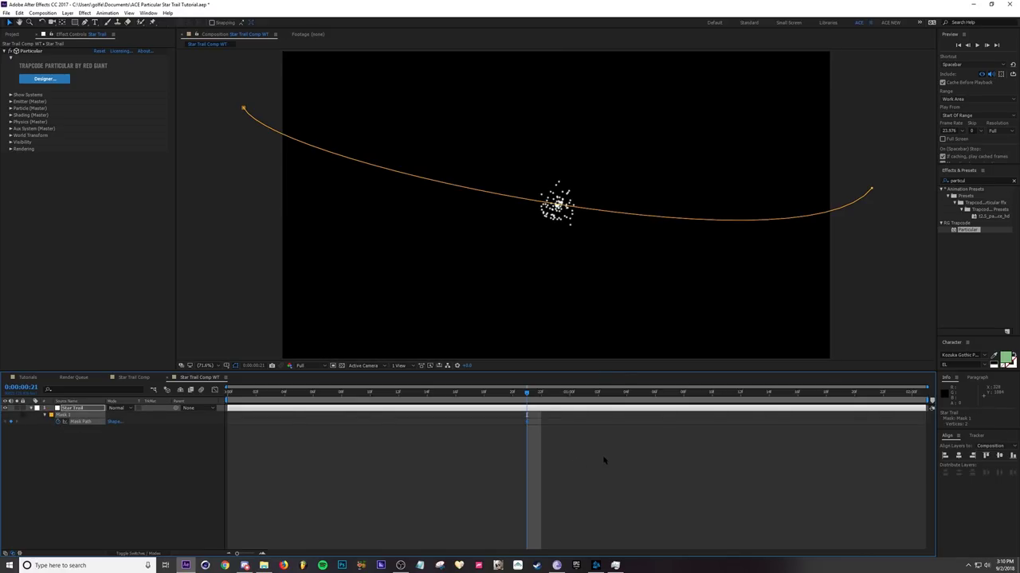
pyautogui.hotkey('ctrl', 'c')
pyautogui.click(235, 444)
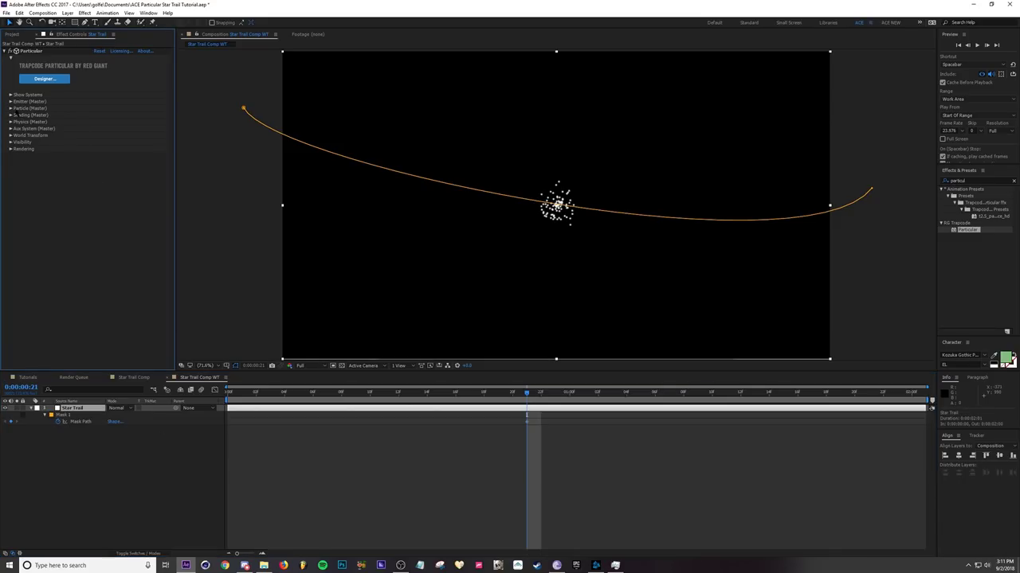
# - Enable keyframing for Position in Particular's Emitter (Master) settings and reveal the layer's keyframed properties
pyautogui.click(11, 101)
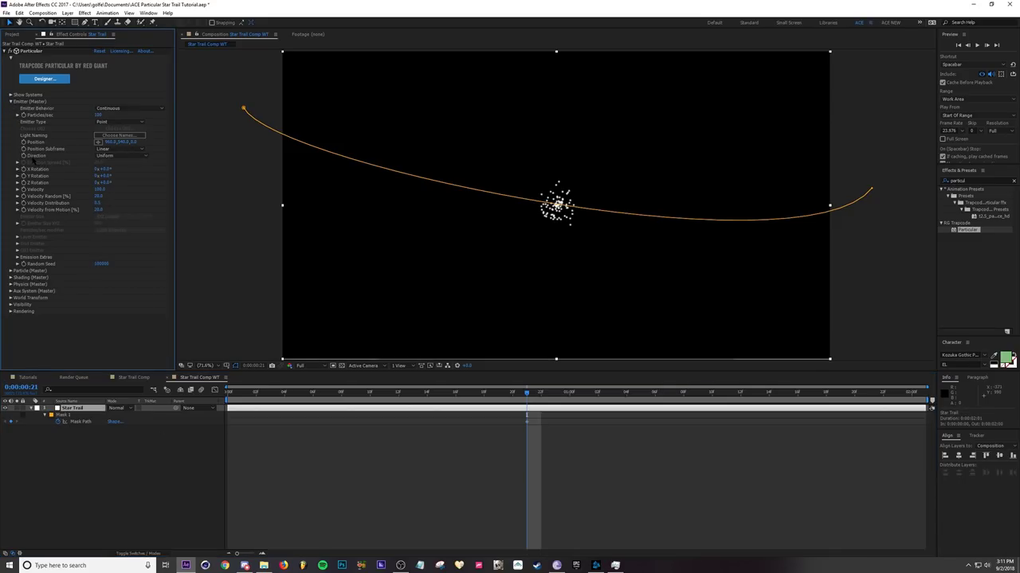
pyautogui.click(23, 142)
pyautogui.press('u')
pyautogui.press('u')
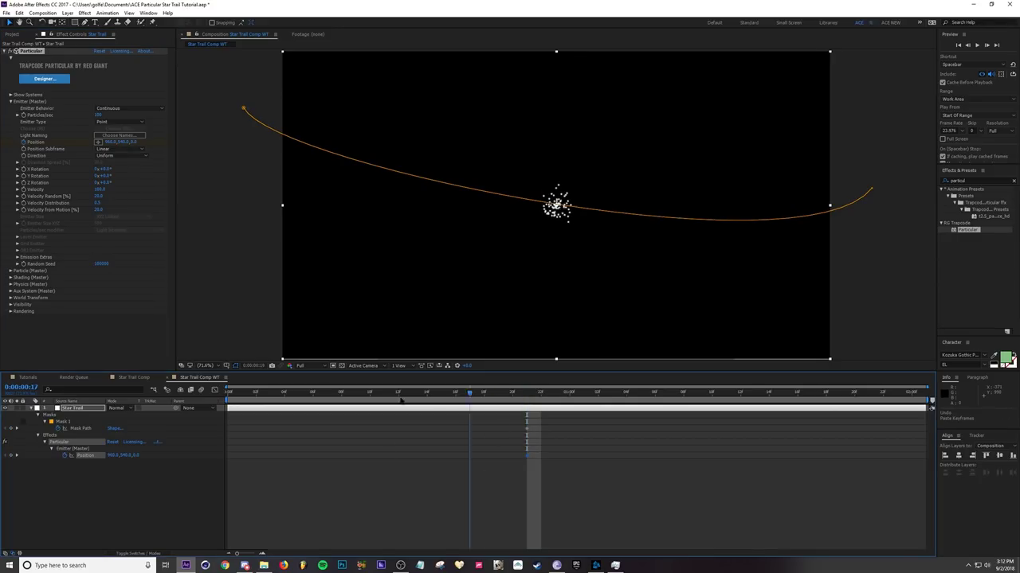
# - Paste the copied mask path into the emitter's Position at 0:00:00:00 and remove the leftover Position keyframe at 0:00:00:21
pyautogui.press('Home')
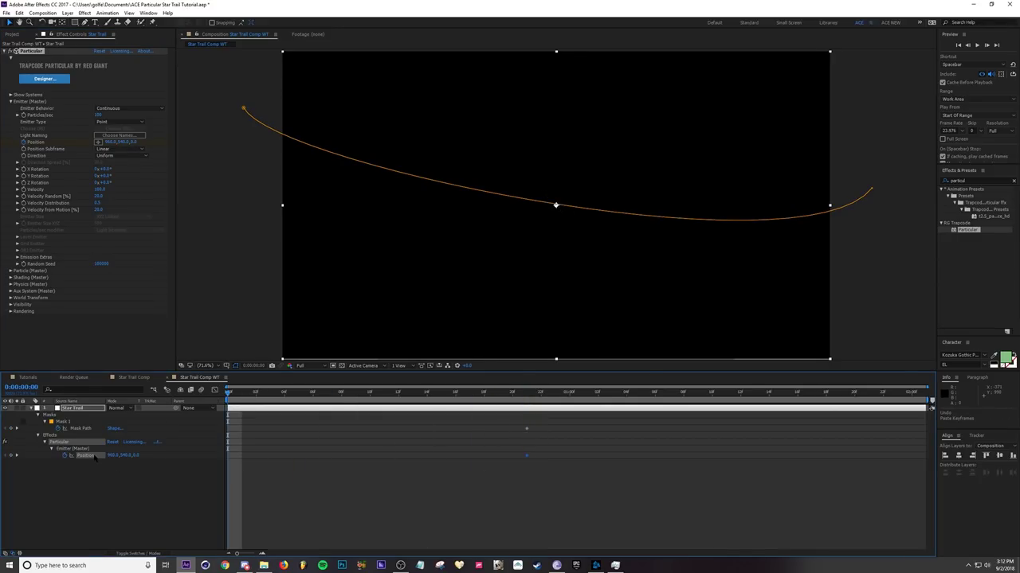
pyautogui.hotkey('ctrl', 'v')
pyautogui.click(268, 471)
pyautogui.moveTo(243, 395); pyautogui.dragTo(294, 398)
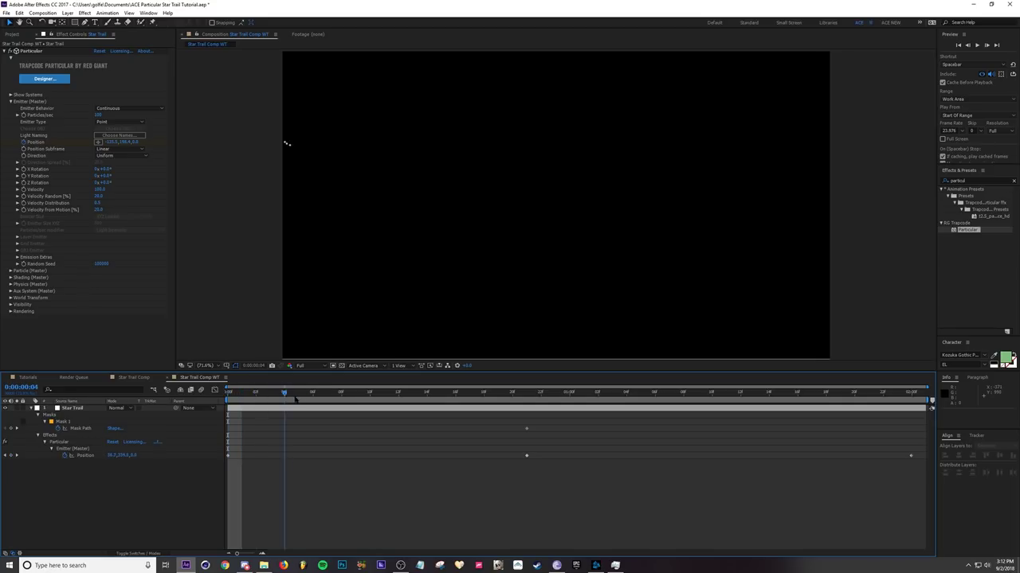
pyautogui.press('space')
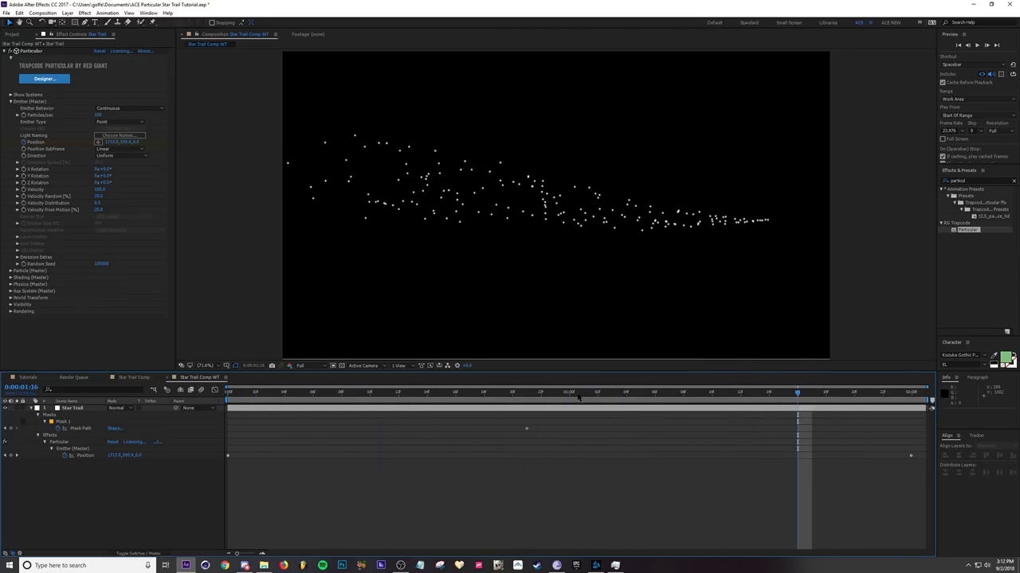
# - Scrub through the timeline with the Star Trail layer selected to check the particles against the mask path
pyautogui.moveTo(441, 395); pyautogui.dragTo(812, 395)
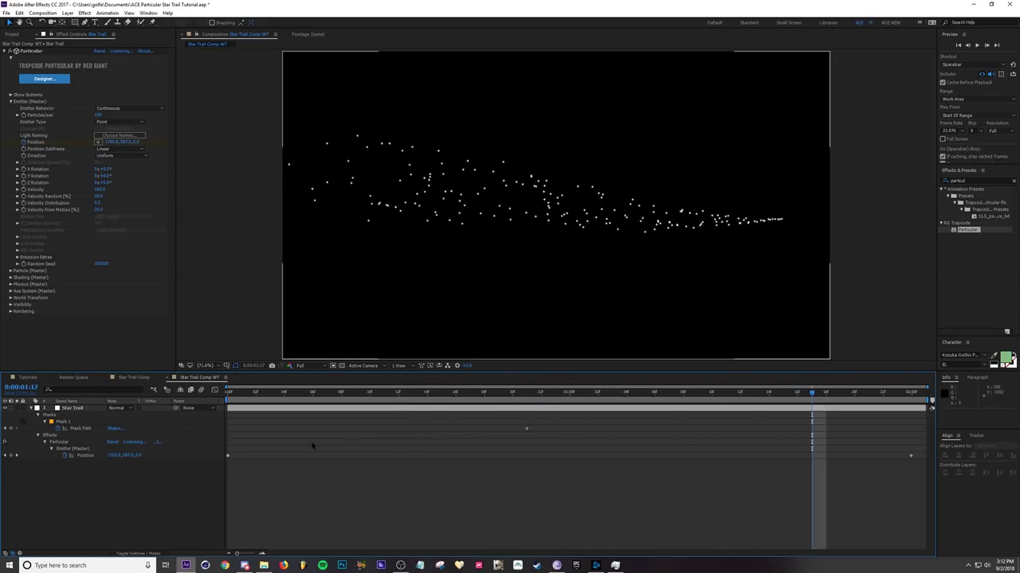
pyautogui.click(68, 409)
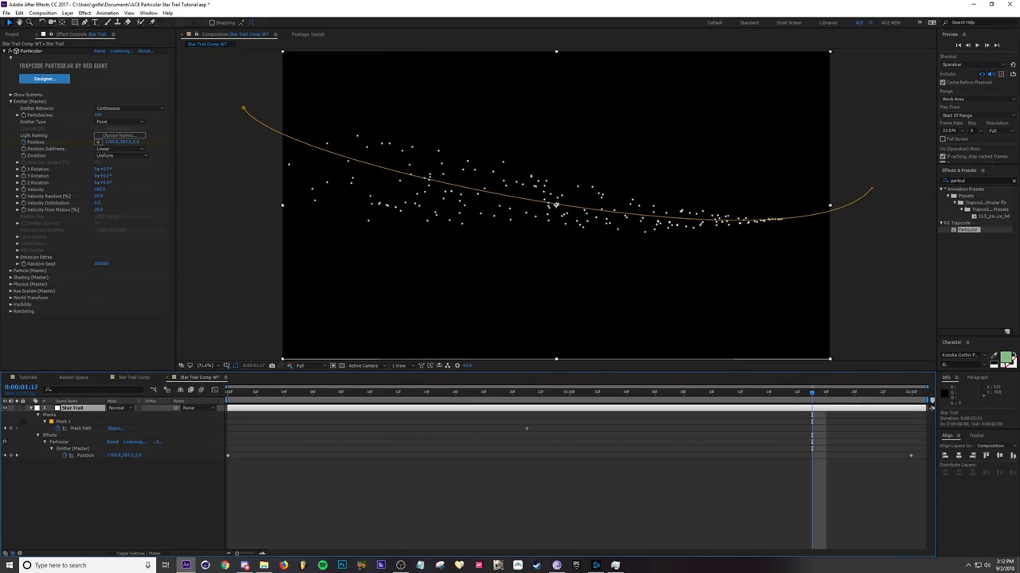
pyautogui.moveTo(722, 394); pyautogui.dragTo(777, 376)
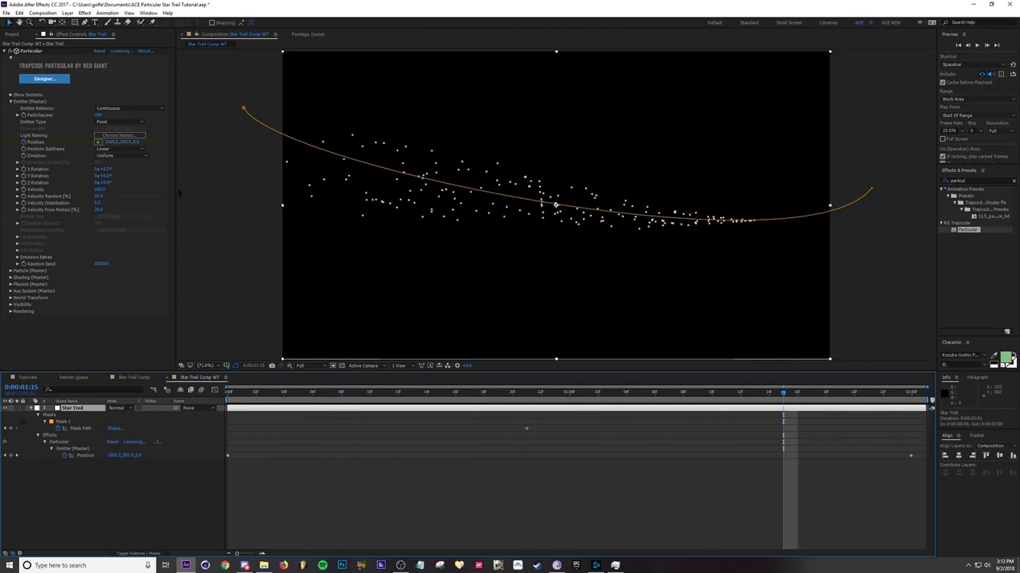
# - Set the emitter's Particles/sec to 700 and scrub through the animation to check the denser trail
pyautogui.click(100, 115)
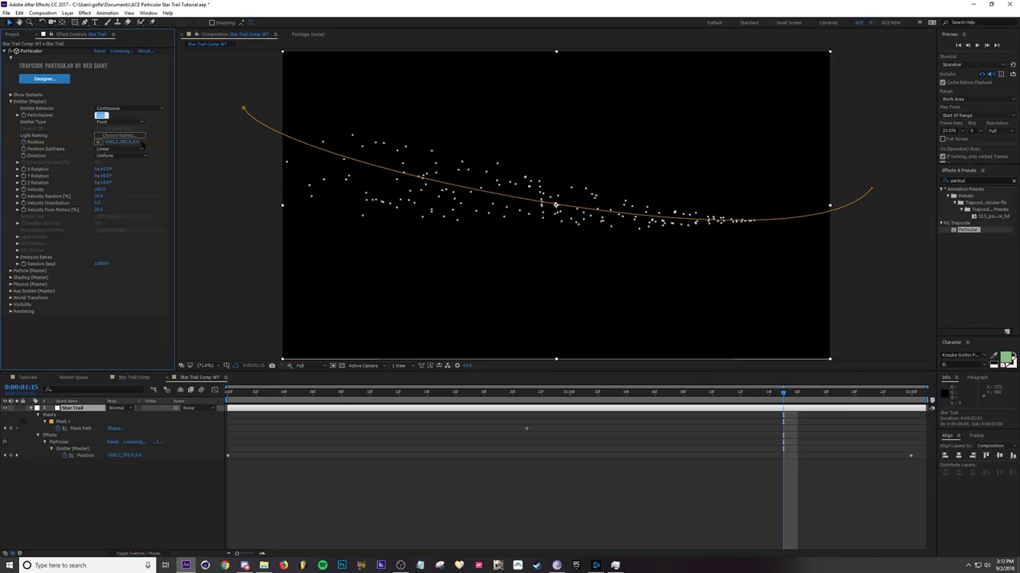
pyautogui.press('Return')
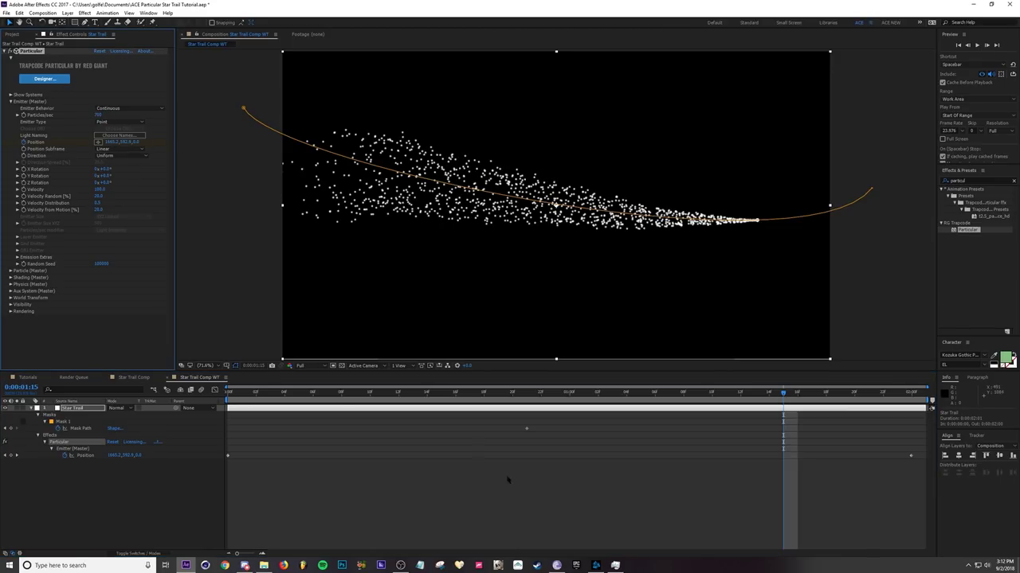
pyautogui.click(508, 480)
pyautogui.moveTo(446, 393); pyautogui.dragTo(829, 379)
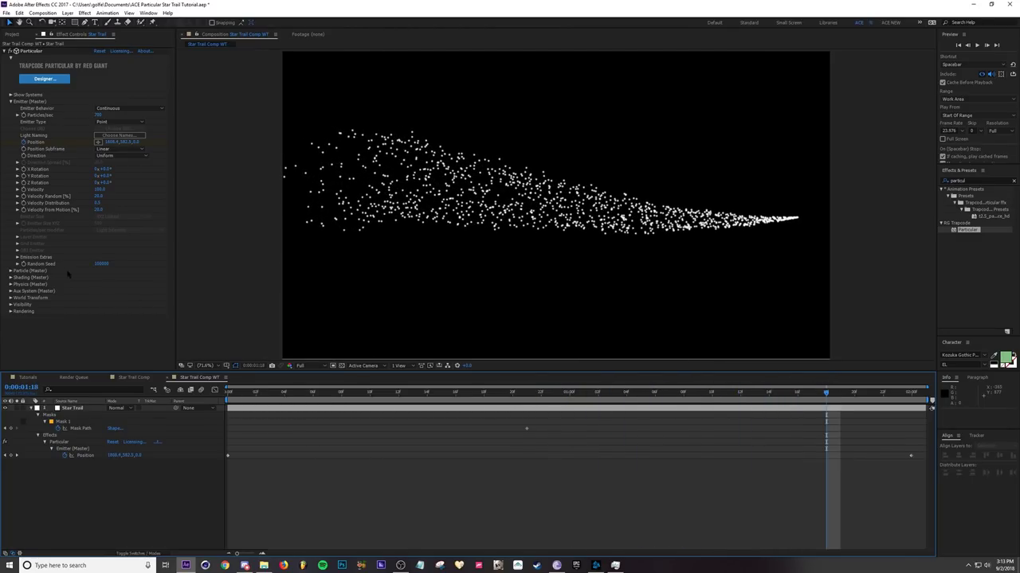
# - Set Emit to Continuously in Particular's Aux System (Master) settings and scrub the timeline to check the trails
pyautogui.click(10, 291)
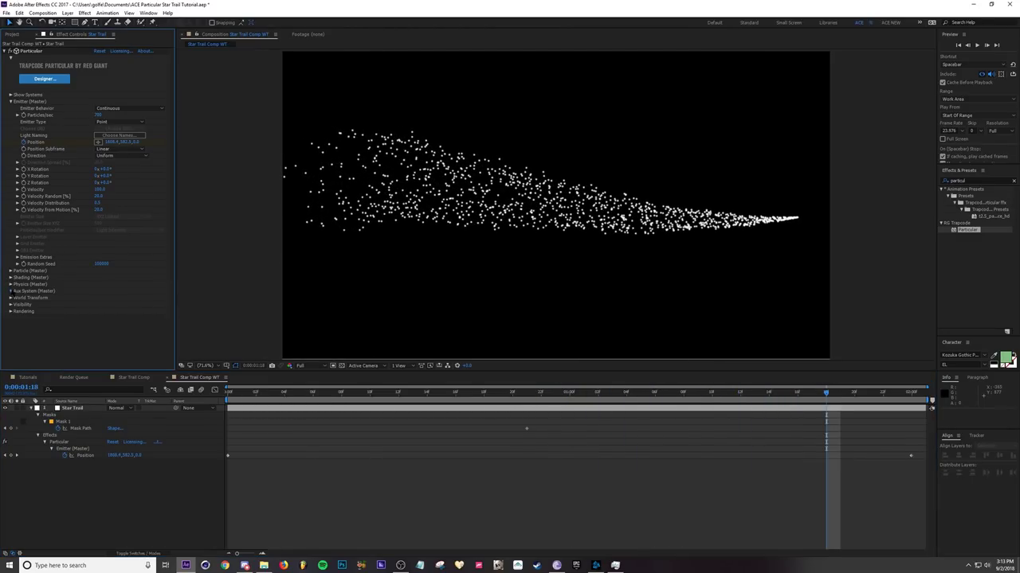
pyautogui.scroll(-4, 50, 285)
pyautogui.click(99, 189)
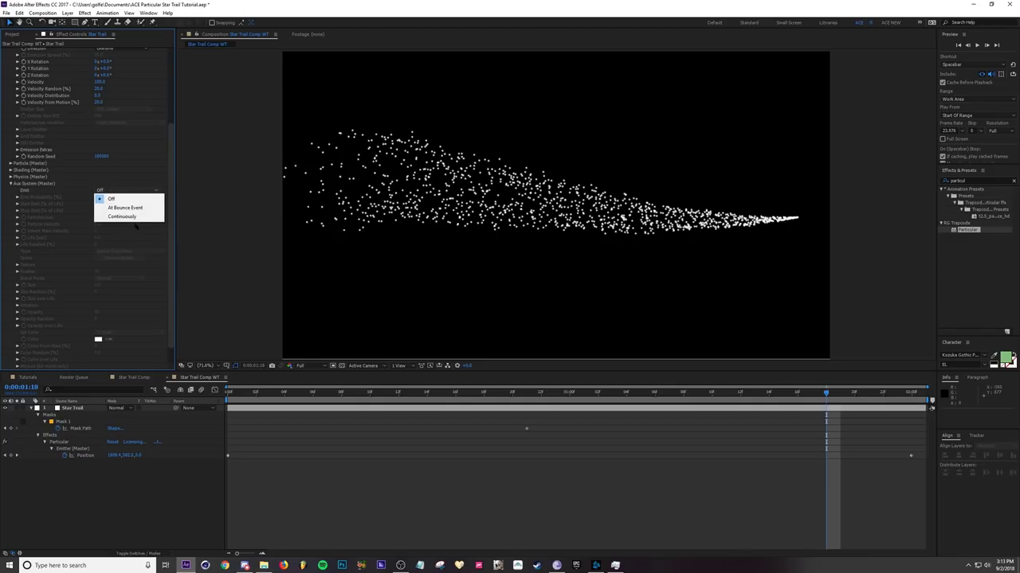
pyautogui.click(111, 205)
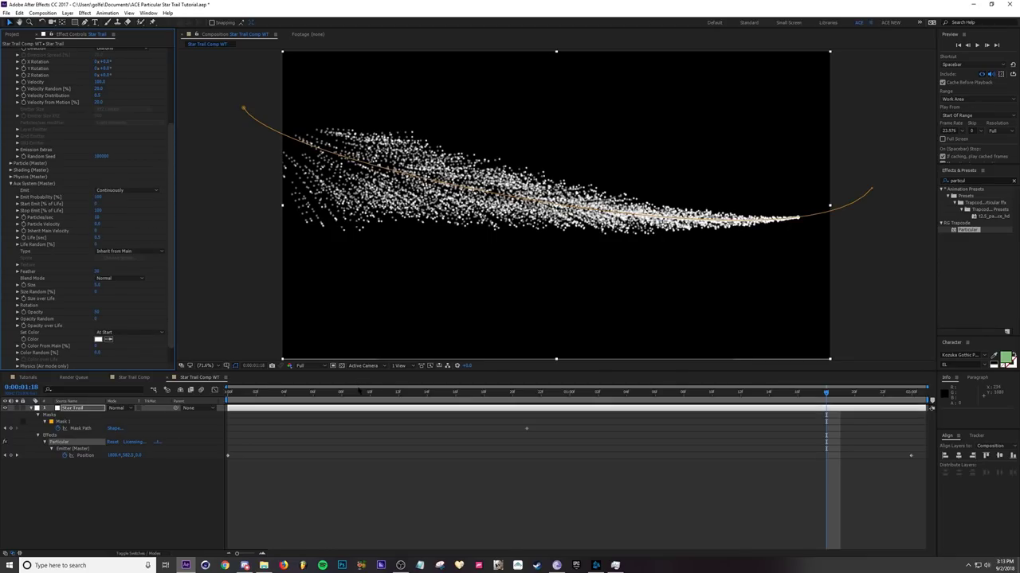
pyautogui.moveTo(376, 393); pyautogui.dragTo(641, 393)
# - Set the Aux System's Color to FF5A5A and play back the red trails
pyautogui.scroll(-2, 164, 276)
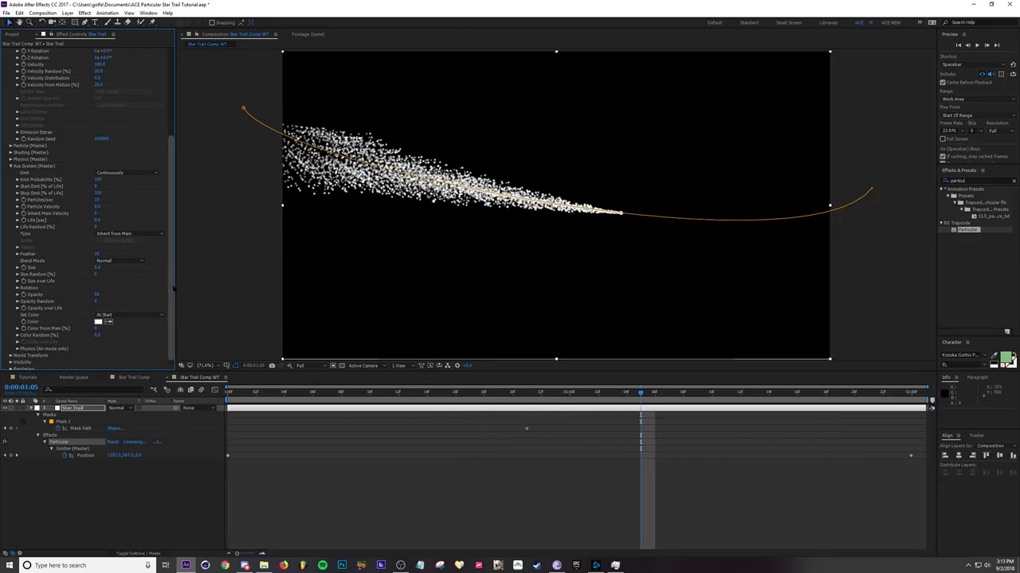
pyautogui.click(98, 318)
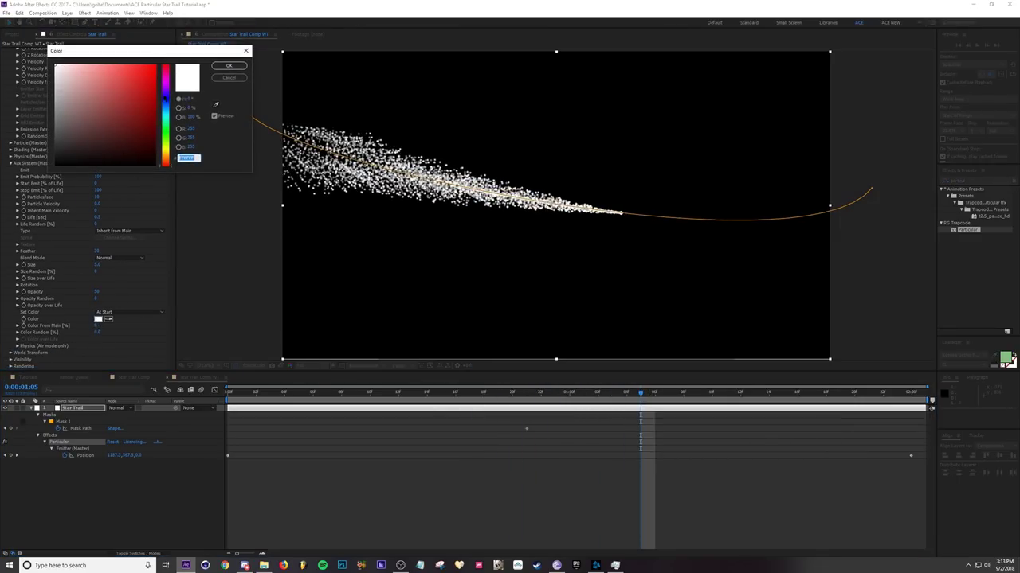
pyautogui.write('FF5A5A')
pyautogui.click(227, 64)
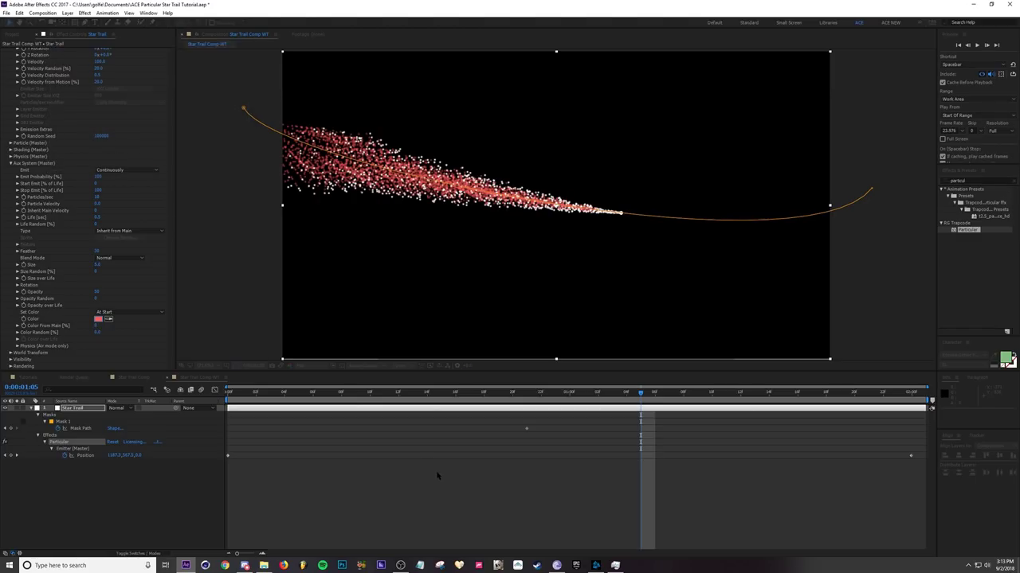
pyautogui.press('space')
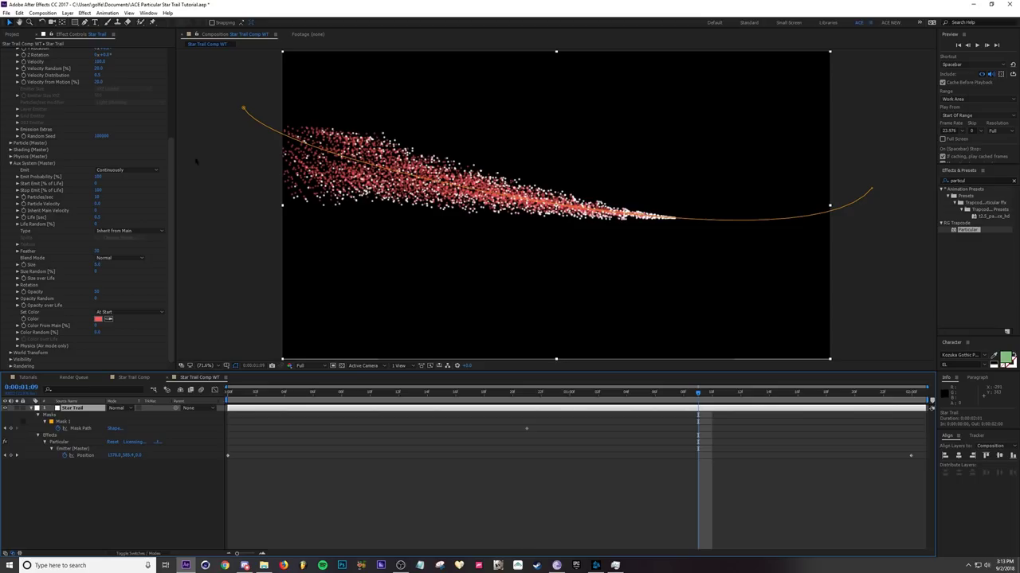
# - Set the Aux System's Particles/sec to 200 and scrub through the animation to check the continuous streaks
pyautogui.scroll(2, 87, 207)
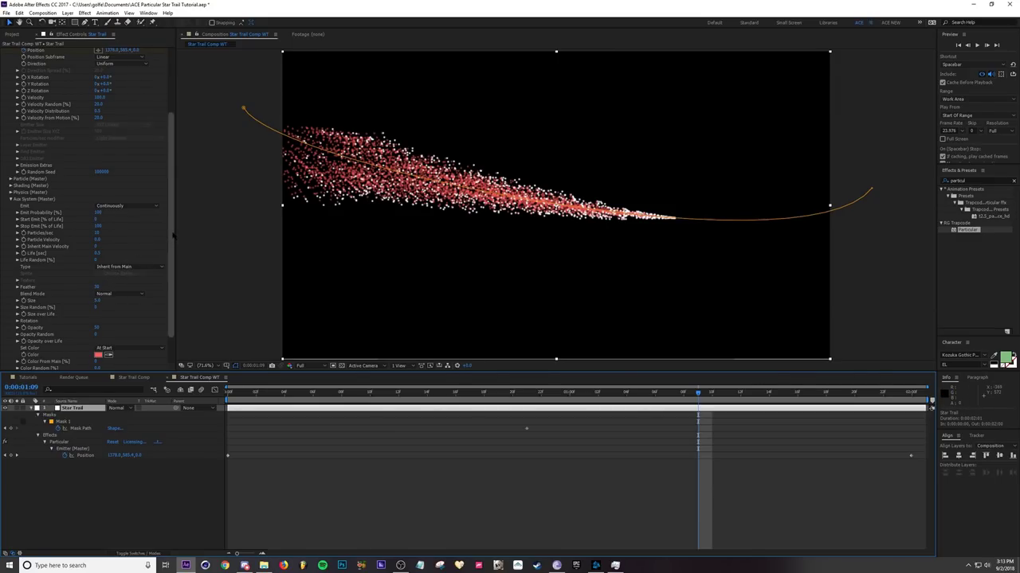
pyautogui.scroll(-2, 168, 239)
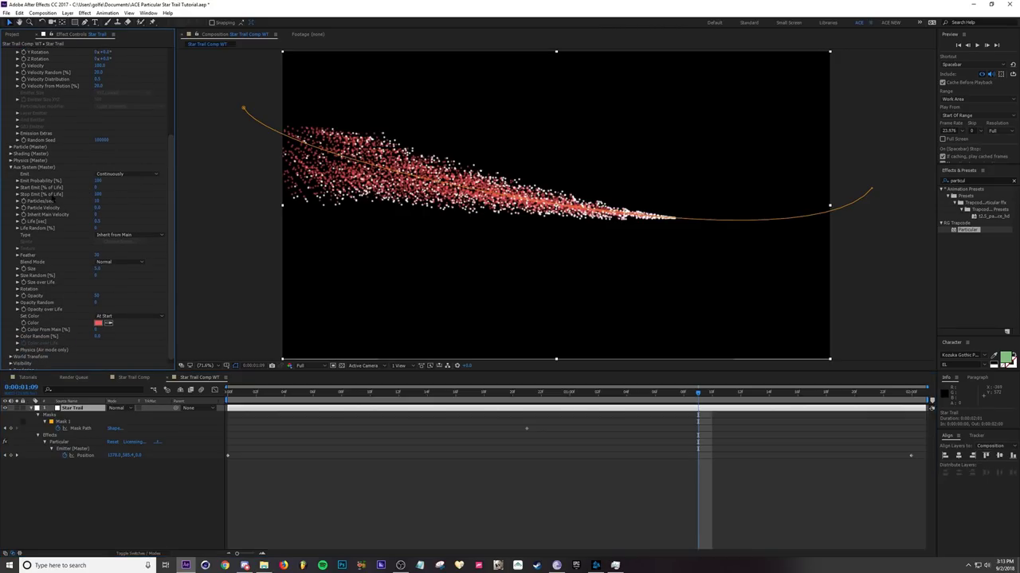
pyautogui.click(98, 201)
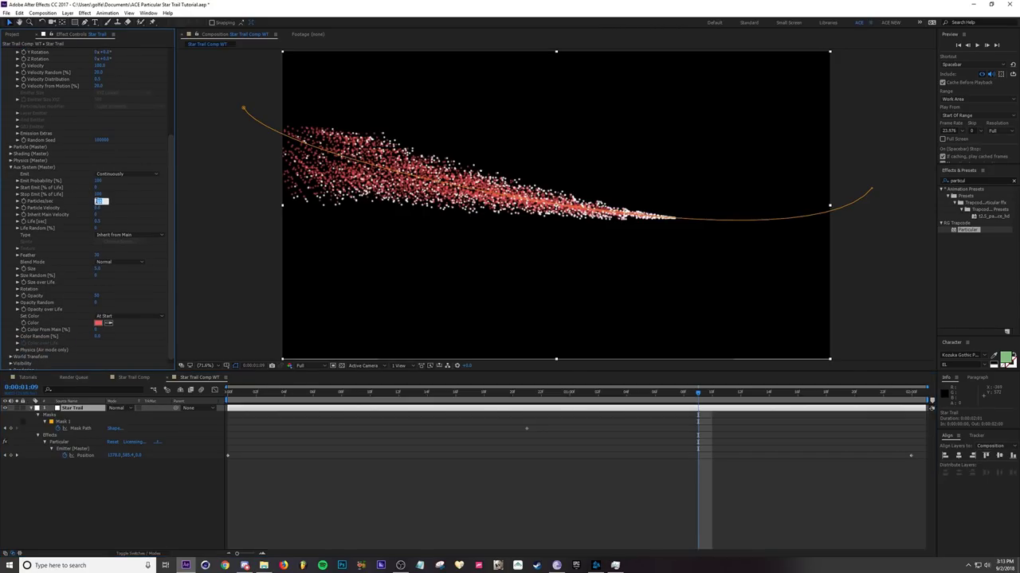
pyautogui.press('Return')
pyautogui.hotkey('ctrl', 'z')
pyautogui.click(98, 201)
pyautogui.click(137, 211)
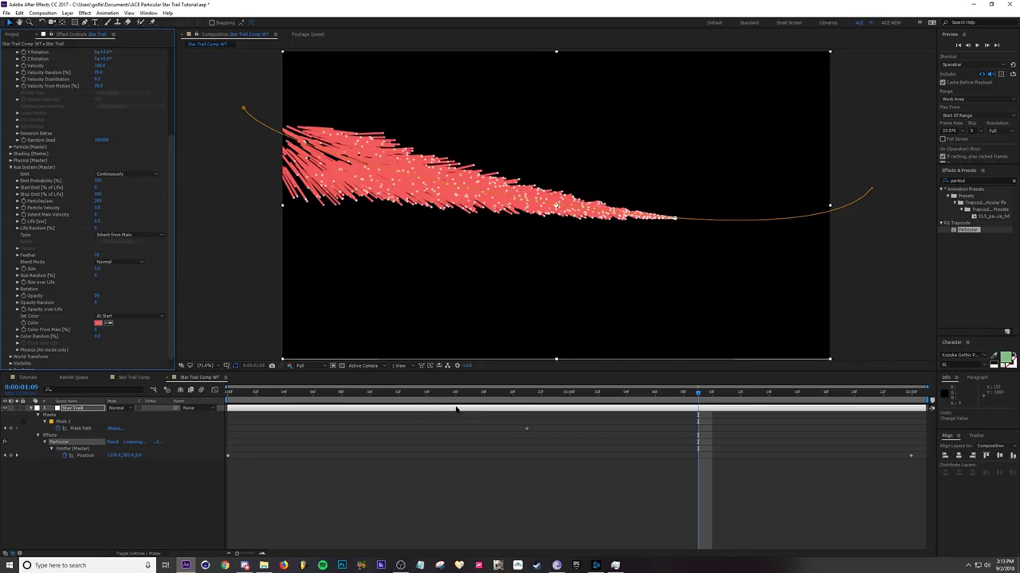
pyautogui.moveTo(455, 392); pyautogui.dragTo(812, 380)
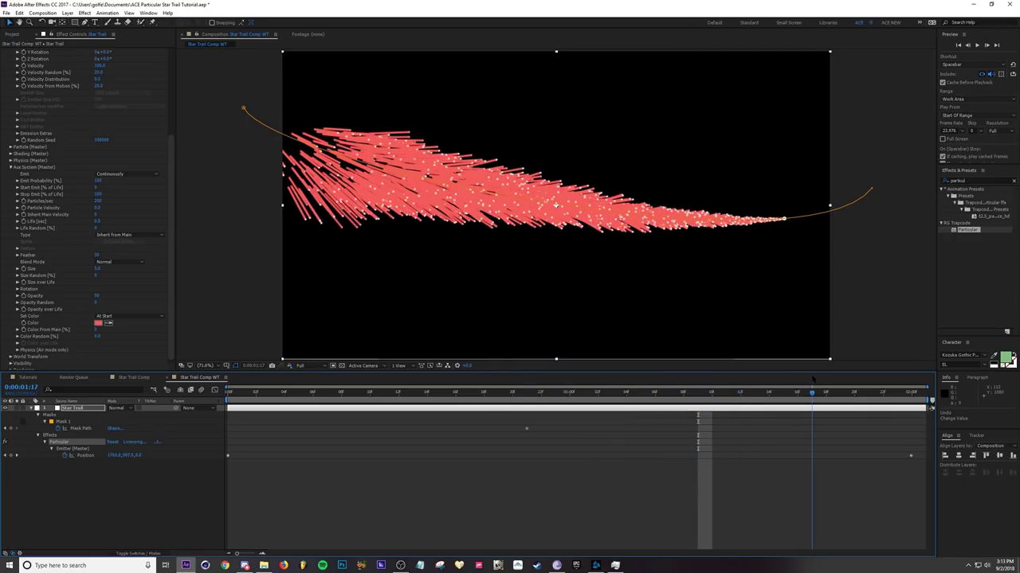
# - Set the Aux System's Size to 2.0 and scrub the timeline to check the thinner trails
pyautogui.click(97, 270)
pyautogui.write('1')
pyautogui.press('Return')
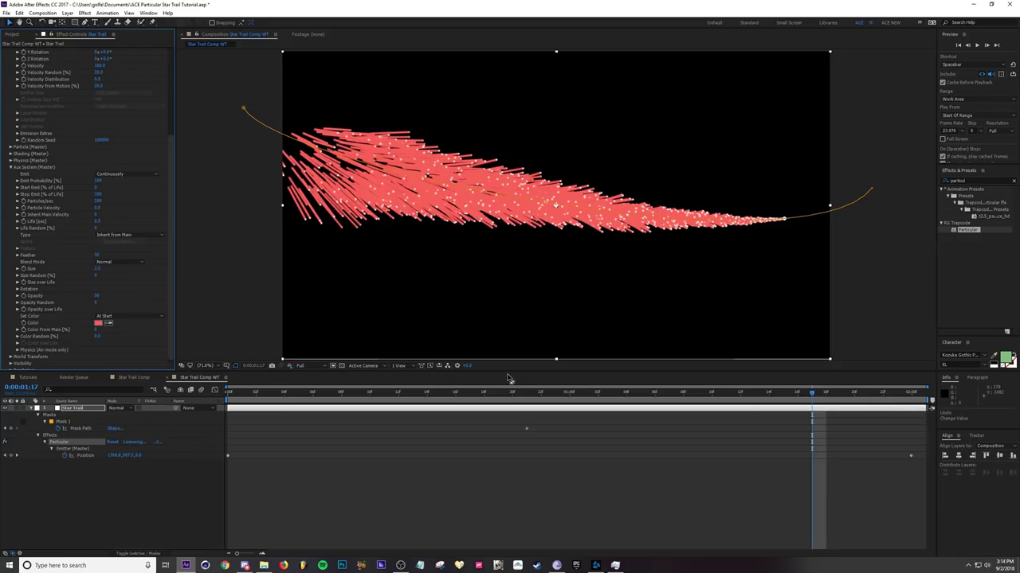
pyautogui.moveTo(543, 395); pyautogui.dragTo(484, 397)
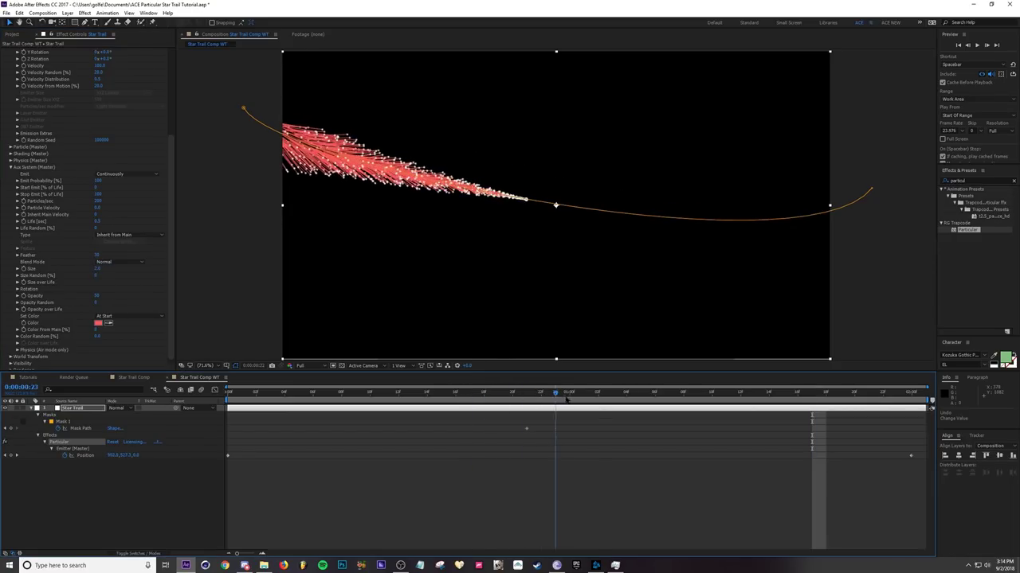
# - Set the Aux System's Blend Mode to Screen
pyautogui.moveTo(171, 283); pyautogui.dragTo(170, 264)
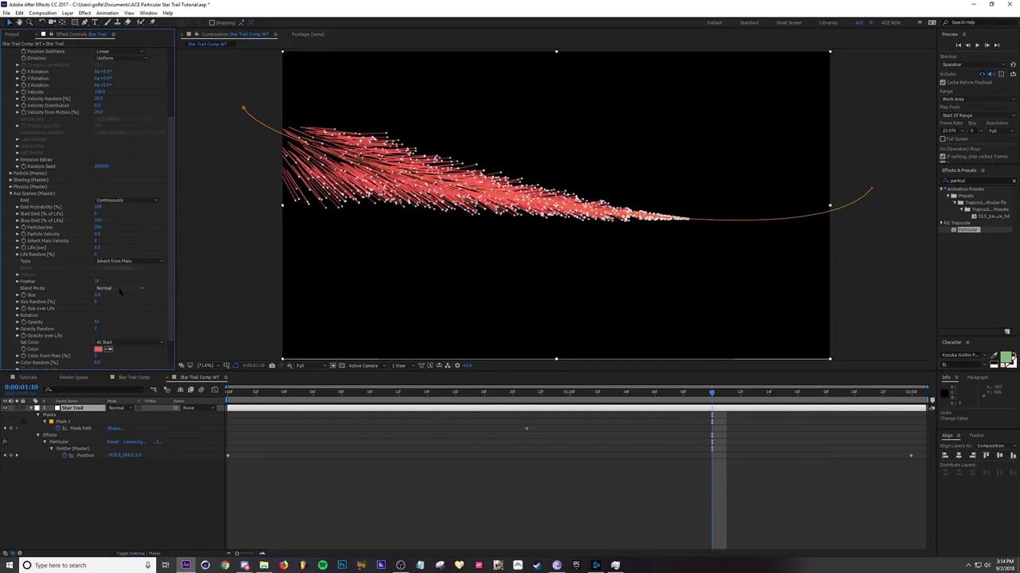
pyautogui.click(119, 292)
pyautogui.click(124, 317)
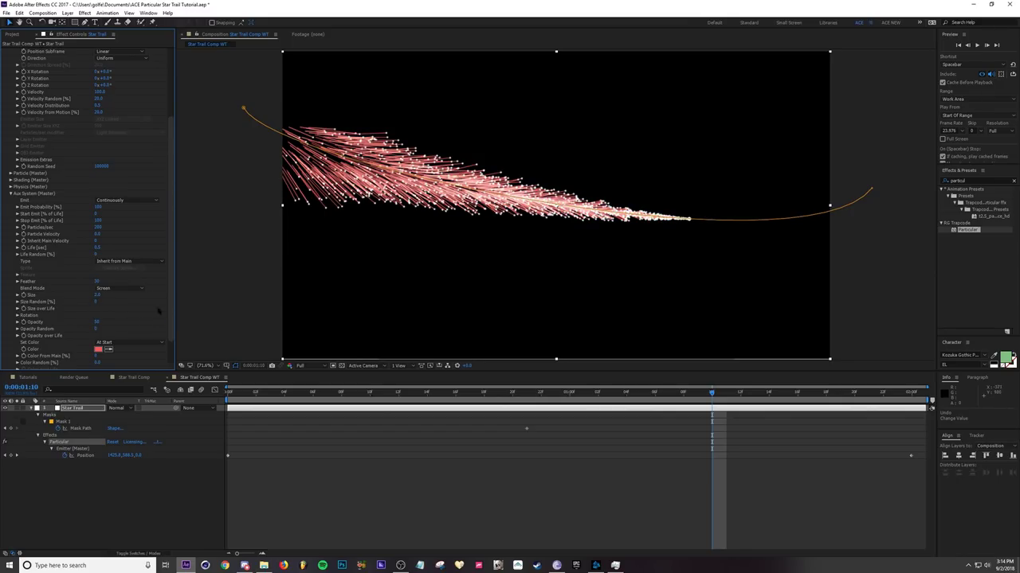
# - Hide the mask and shape paths in the composition view and scrub through the trail animation
pyautogui.moveTo(522, 392)
pyautogui.mouseDown()
pyautogui.moveTo(313, 393)
pyautogui.moveTo(530, 407)
pyautogui.moveTo(859, 387)
pyautogui.moveTo(527, 393)
pyautogui.mouseUp()
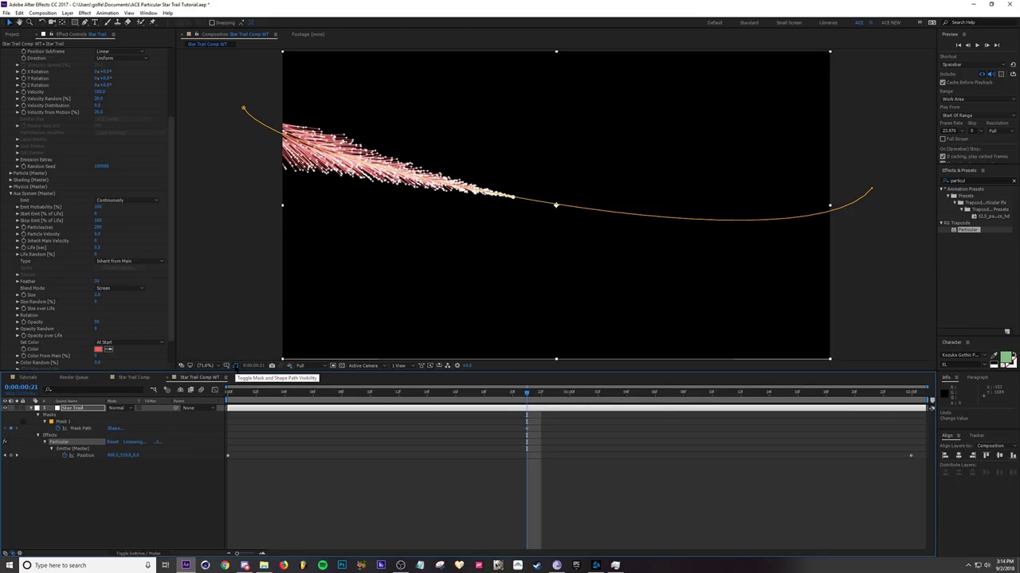
pyautogui.click(235, 365)
pyautogui.moveTo(525, 392); pyautogui.dragTo(344, 395)
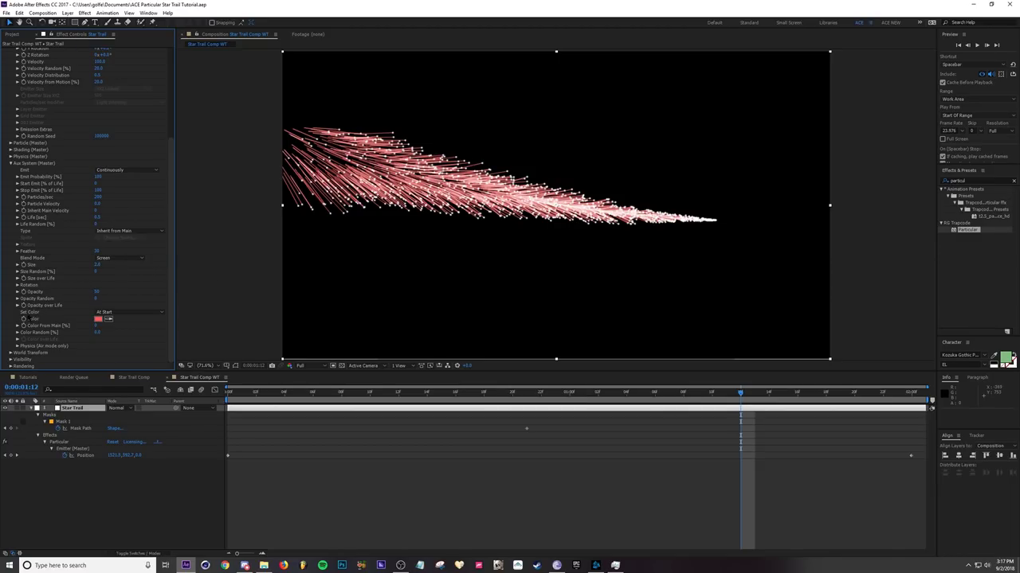
# - Set the Aux System's Set Color option to Over Life and expand the Color over Life ramp
pyautogui.click(112, 312)
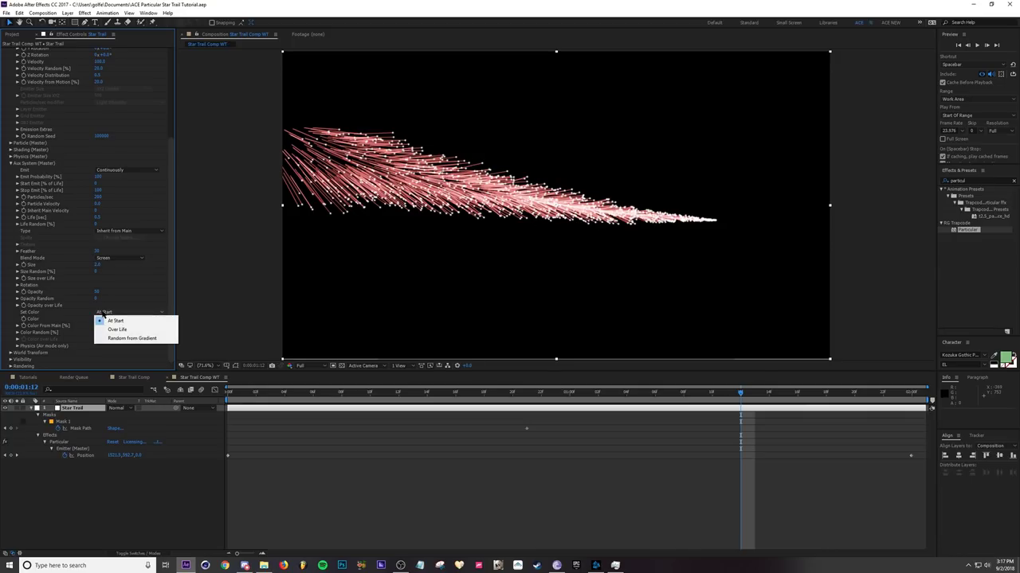
pyautogui.click(125, 333)
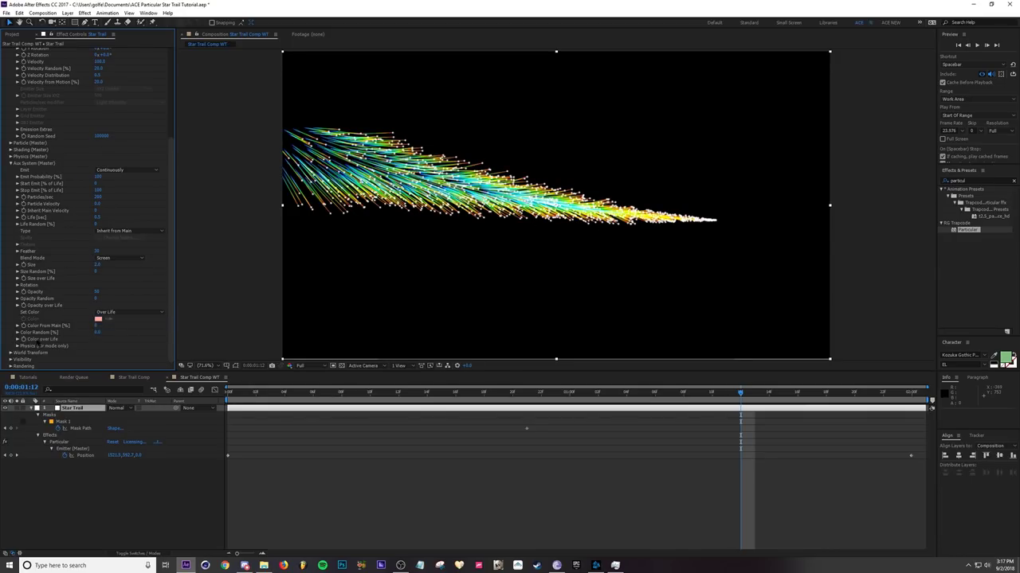
pyautogui.click(17, 339)
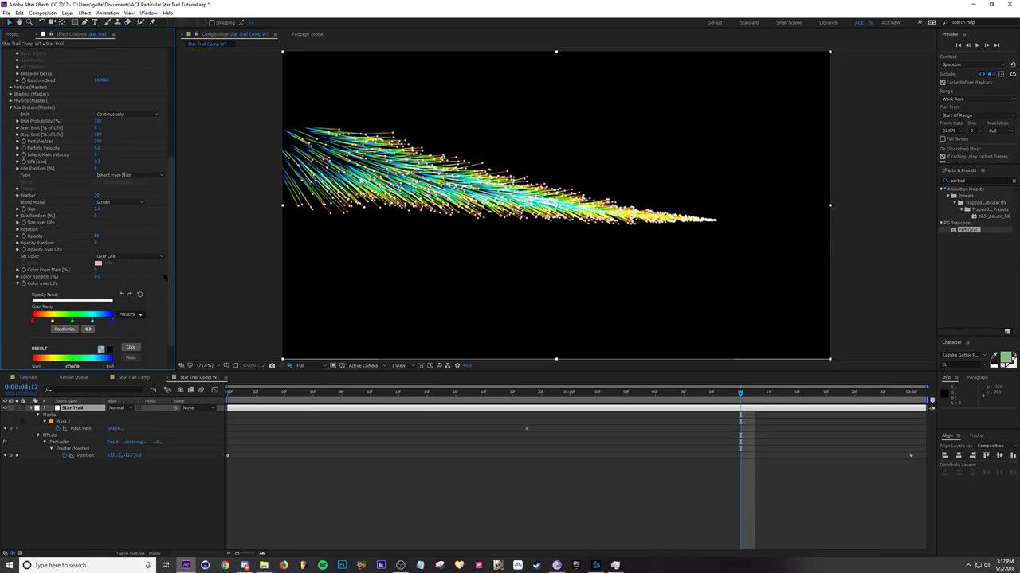
# - Try the Color over Life presets, including the yellow-to-purple one, and apply the white-to-black gradient
pyautogui.scroll(-1, 169, 297)
pyautogui.click(135, 288)
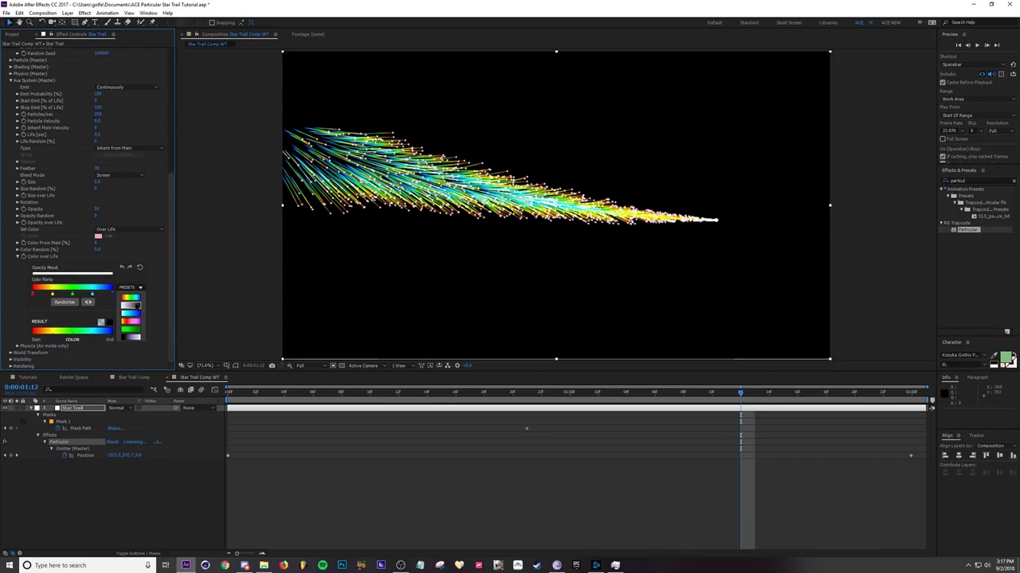
pyautogui.click(131, 305)
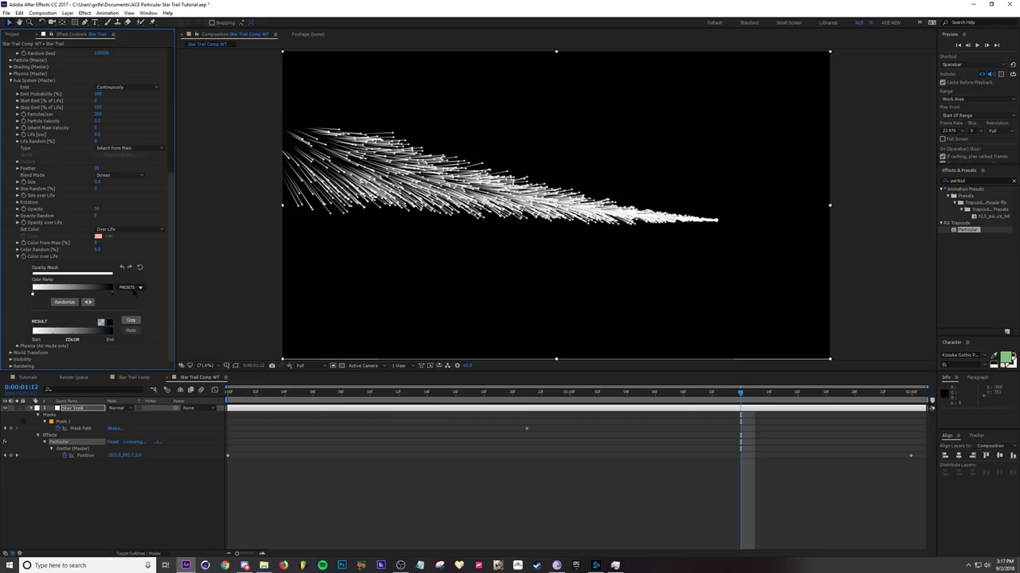
pyautogui.click(134, 322)
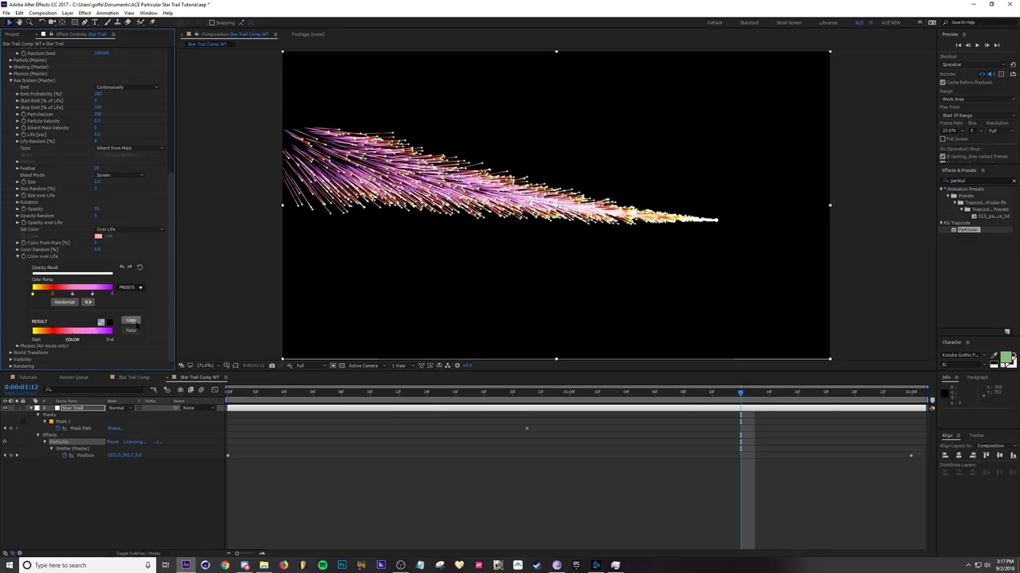
pyautogui.click(137, 292)
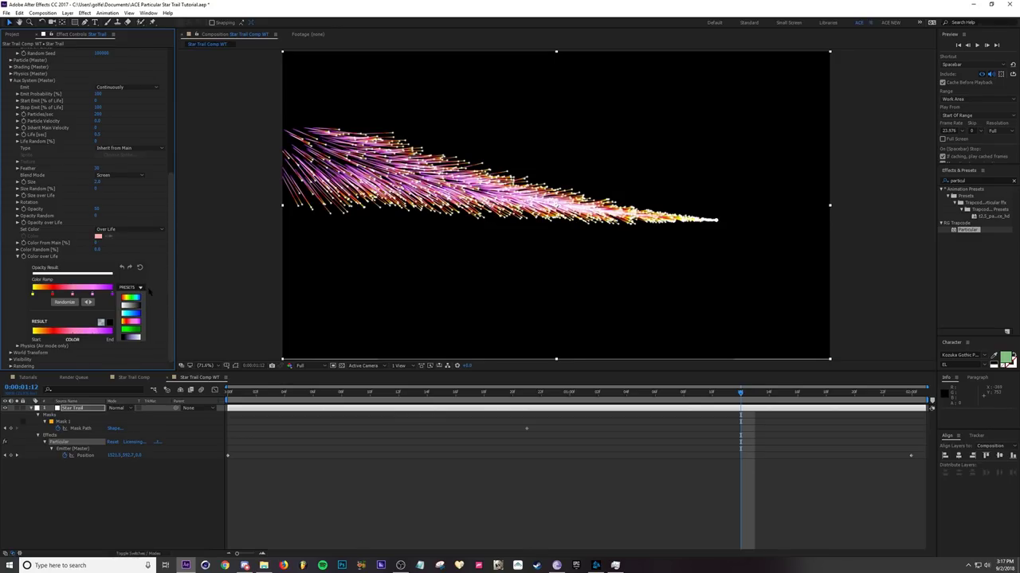
pyautogui.click(127, 305)
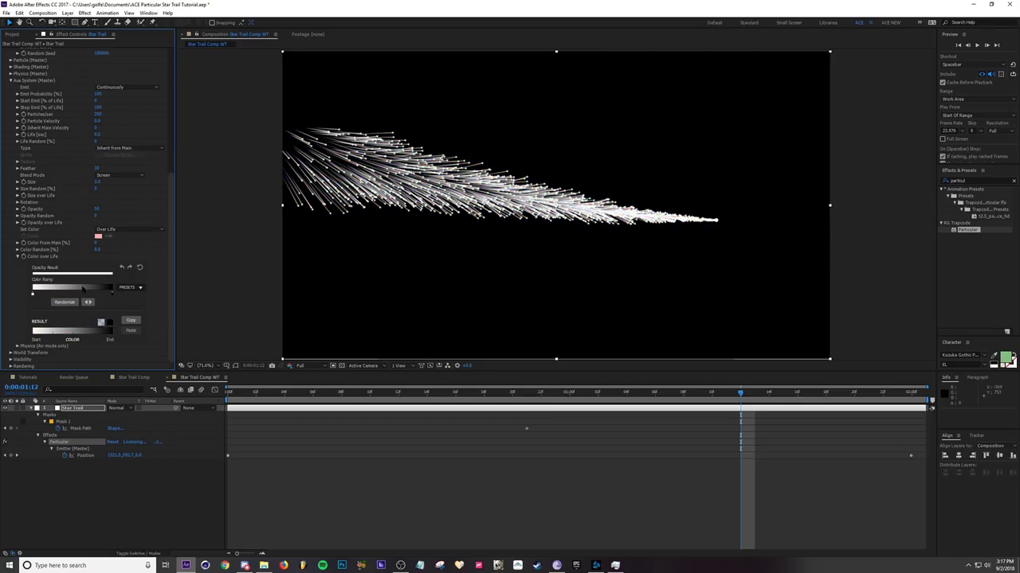
# - Change the white start stop of the Color over Life ramp to a light red
pyautogui.doubleClick(32, 294)
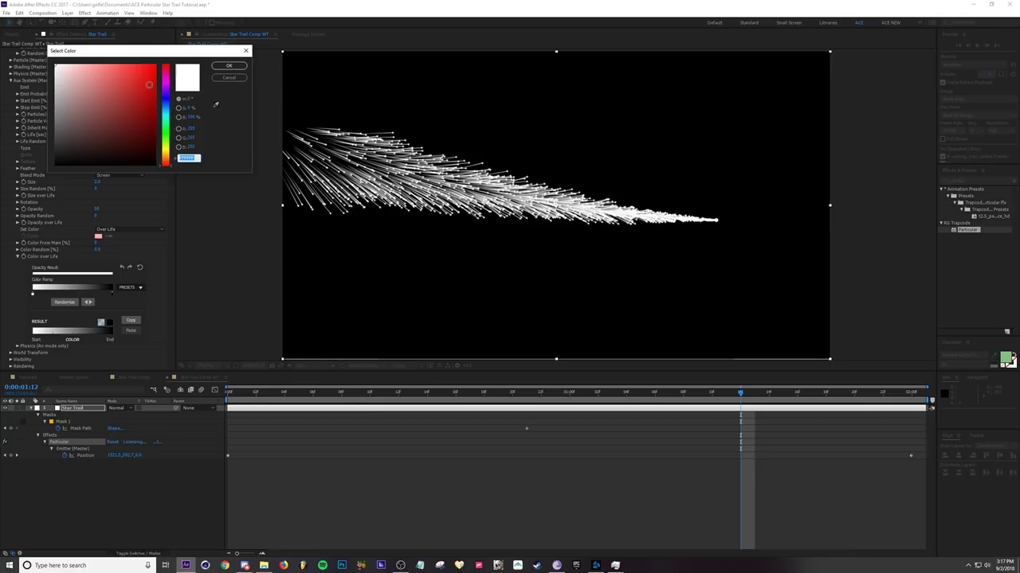
pyautogui.moveTo(149, 86); pyautogui.dragTo(126, 64)
pyautogui.click(228, 66)
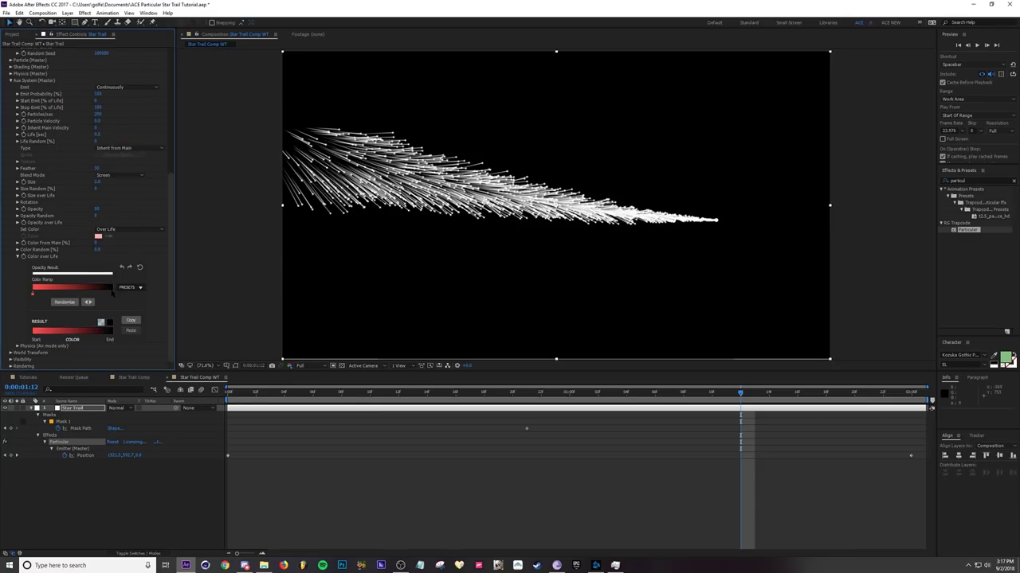
# - Keep the ramp's end stop black and move it inward to about a quarter of the ramp's length
pyautogui.doubleClick(113, 294)
pyautogui.press('Return')
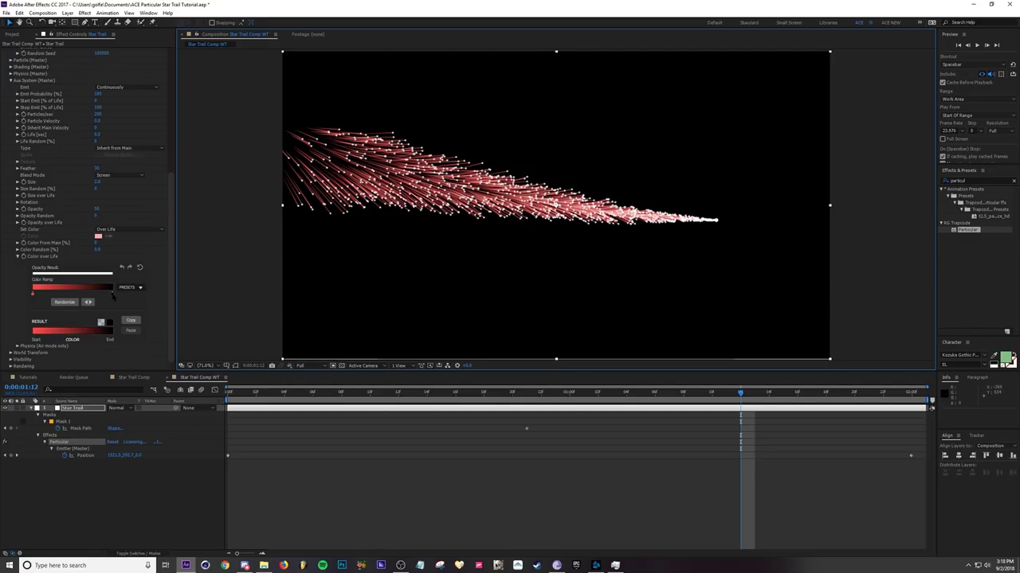
pyautogui.moveTo(112, 294); pyautogui.dragTo(62, 296)
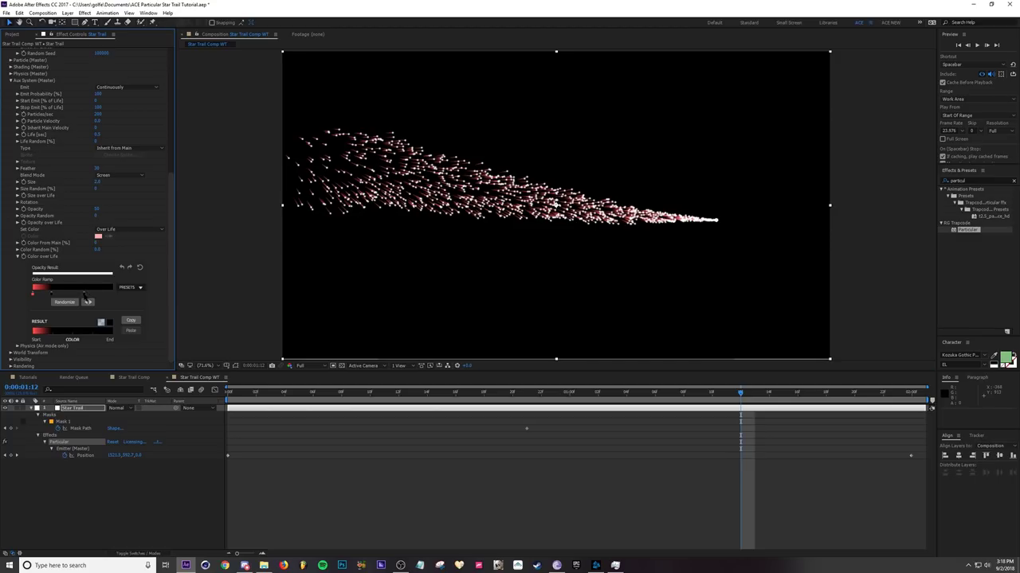
# - Try a white color stop beyond the black one in the Color over Life ramp, and remove it
pyautogui.doubleClick(88, 296)
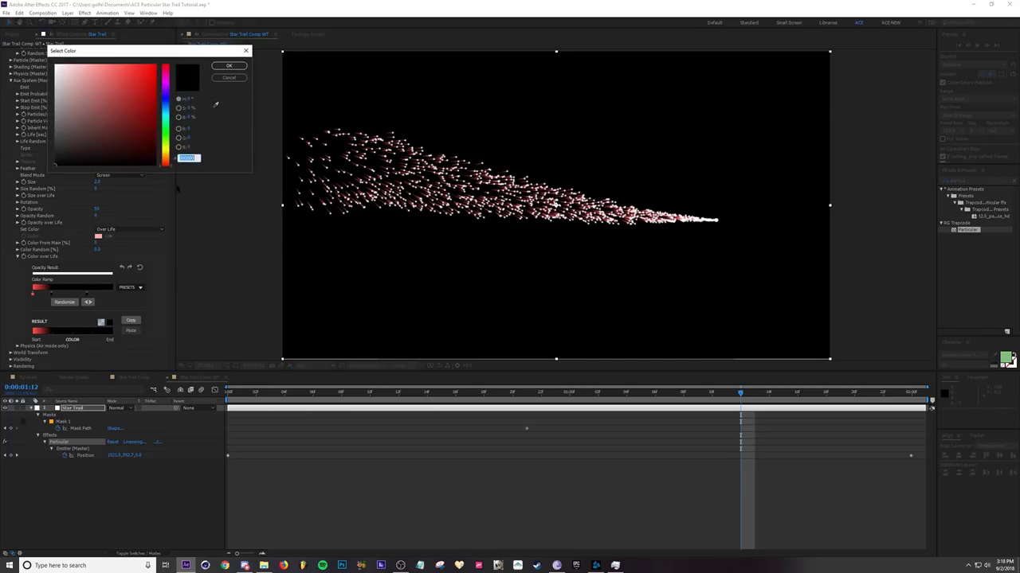
pyautogui.click(166, 132)
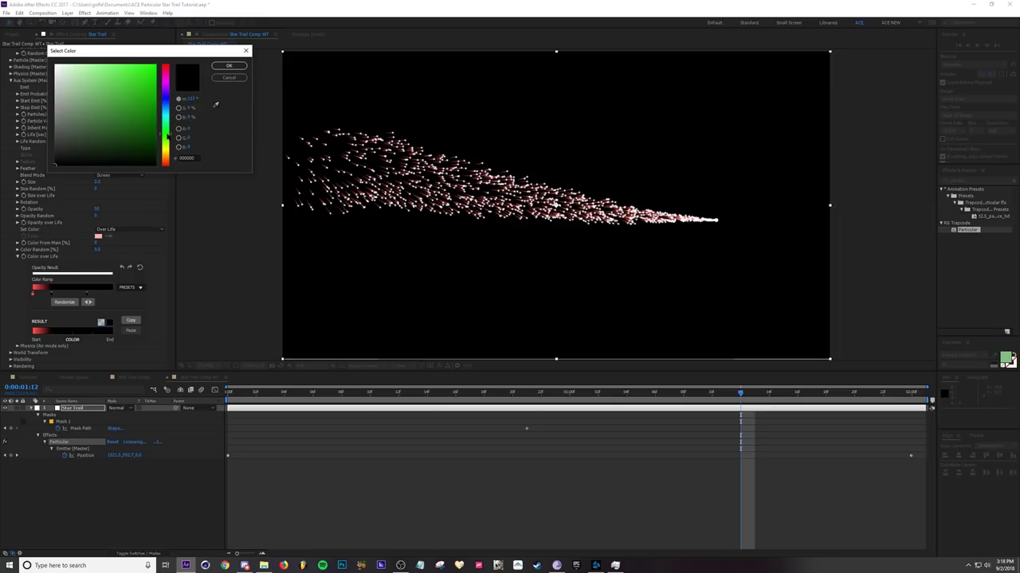
pyautogui.click(56, 67)
pyautogui.click(228, 67)
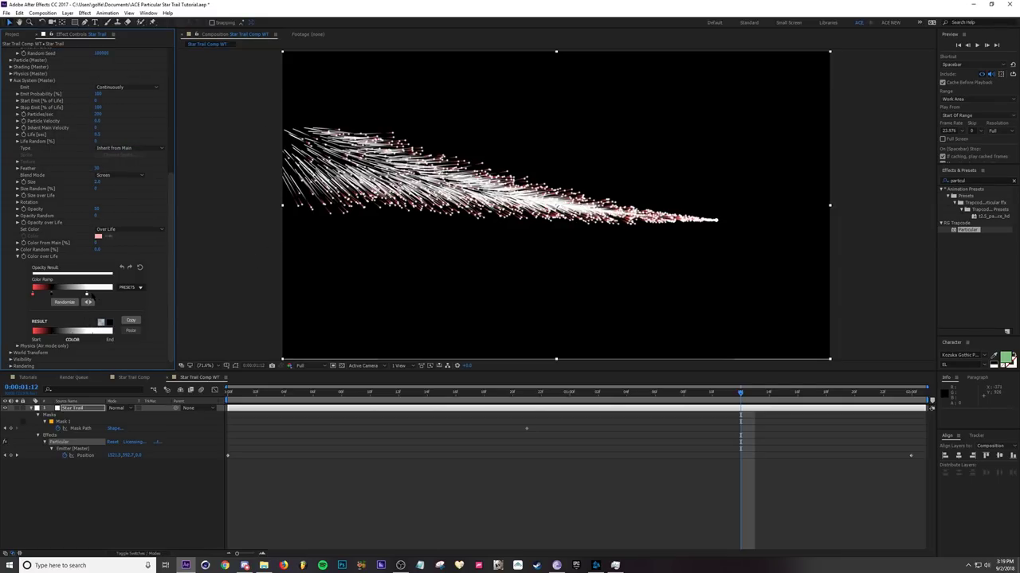
pyautogui.moveTo(87, 295); pyautogui.dragTo(84, 296)
pyautogui.moveTo(85, 294); pyautogui.dragTo(170, 298)
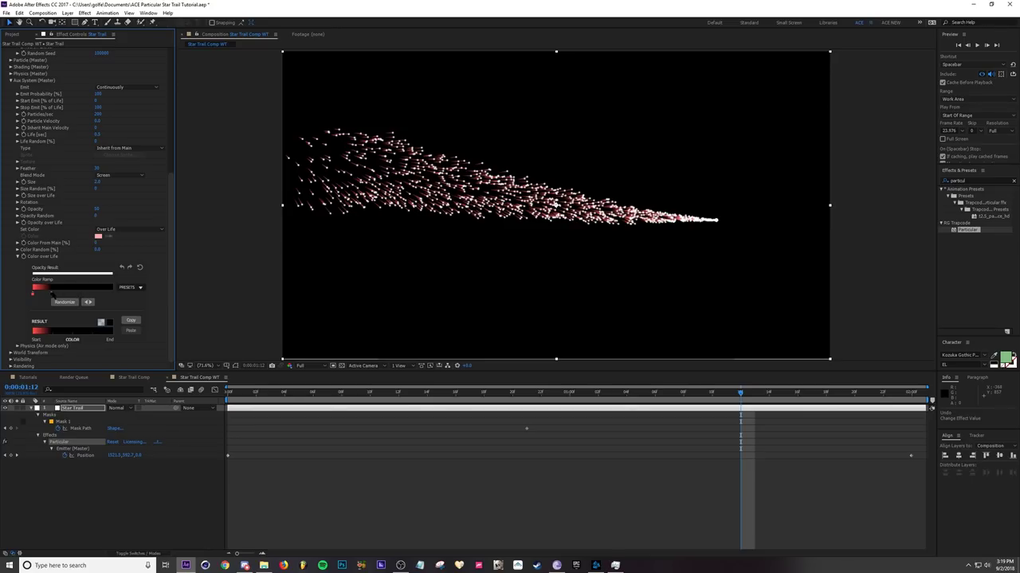
# - Move the ramp's black stop to just past the middle so the red fades out more gradually
pyautogui.moveTo(51, 295)
pyautogui.mouseDown()
pyautogui.moveTo(121, 298)
pyautogui.moveTo(54, 300)
pyautogui.moveTo(119, 296)
pyautogui.moveTo(94, 296)
pyautogui.moveTo(101, 292)
pyautogui.mouseUp()
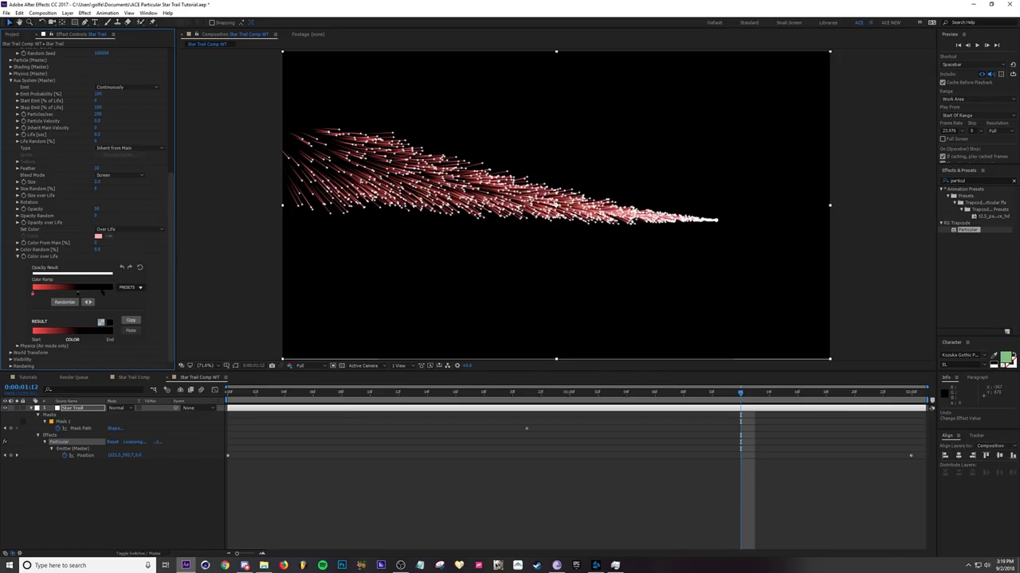
# - Try the peaked and the descending presets on the Aux System's Size over Life curve, and restore the flat preset
pyautogui.click(130, 287)
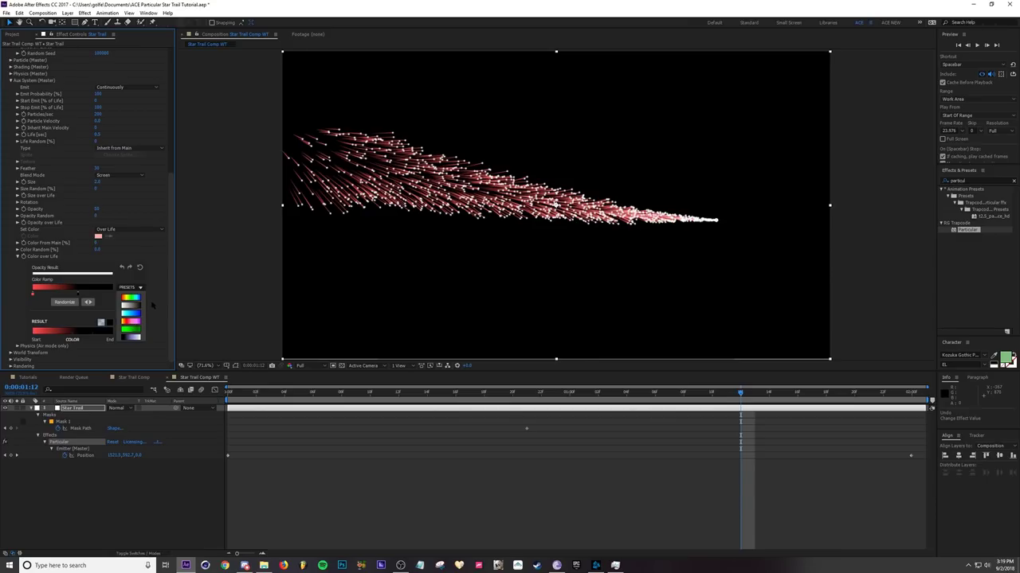
pyautogui.click(18, 256)
pyautogui.click(18, 195)
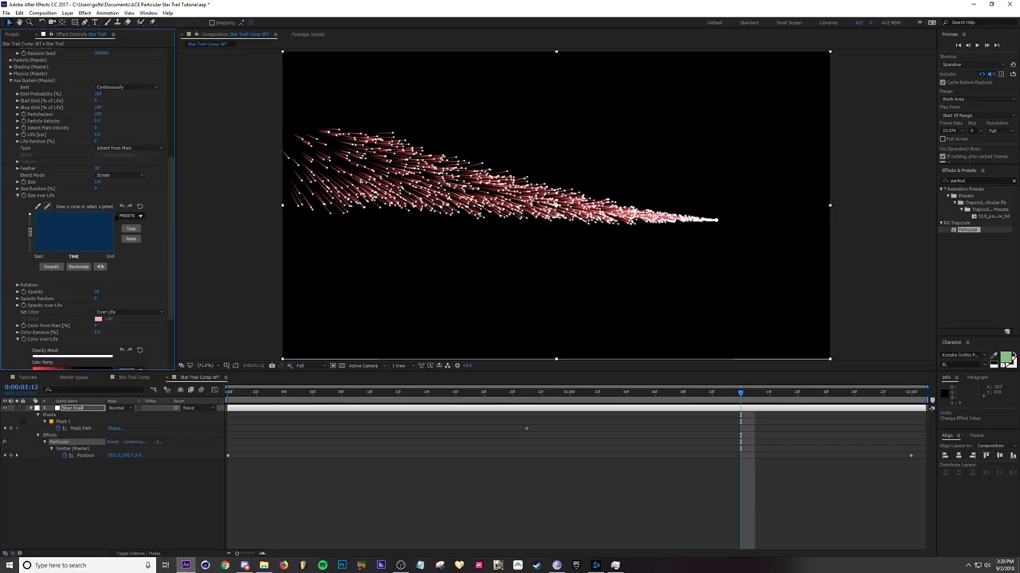
pyautogui.click(140, 215)
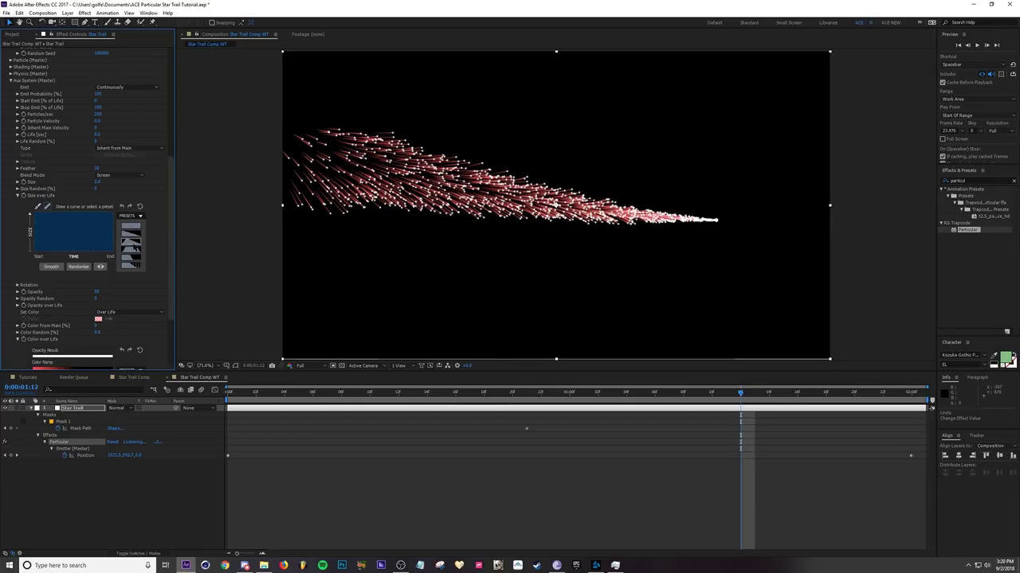
pyautogui.click(131, 239)
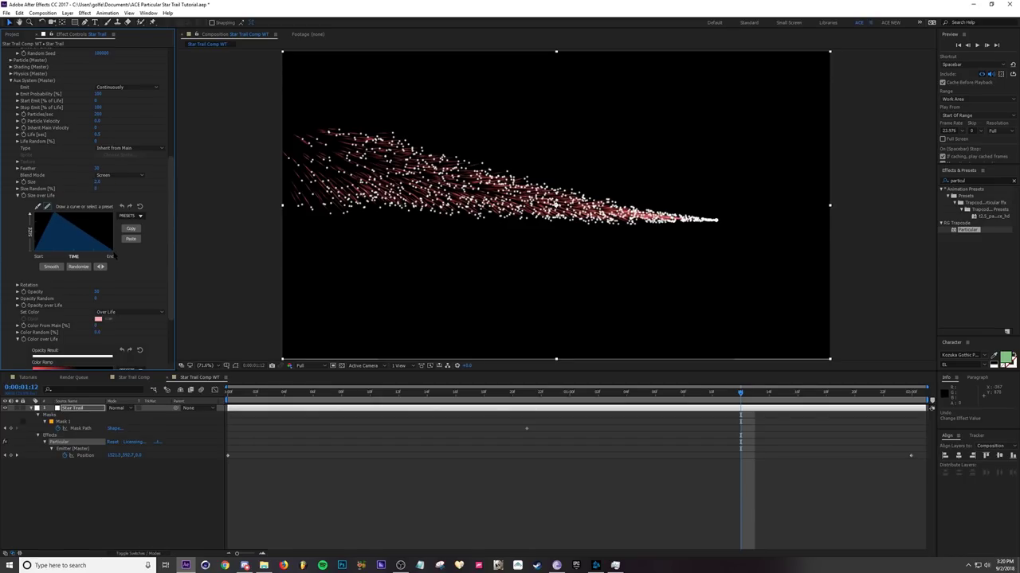
pyautogui.click(126, 217)
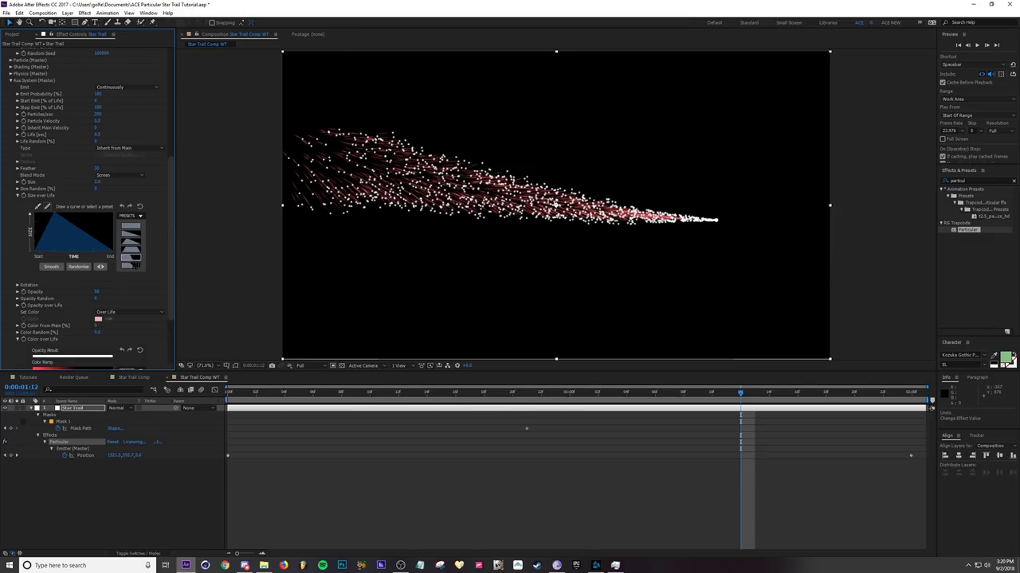
pyautogui.click(132, 238)
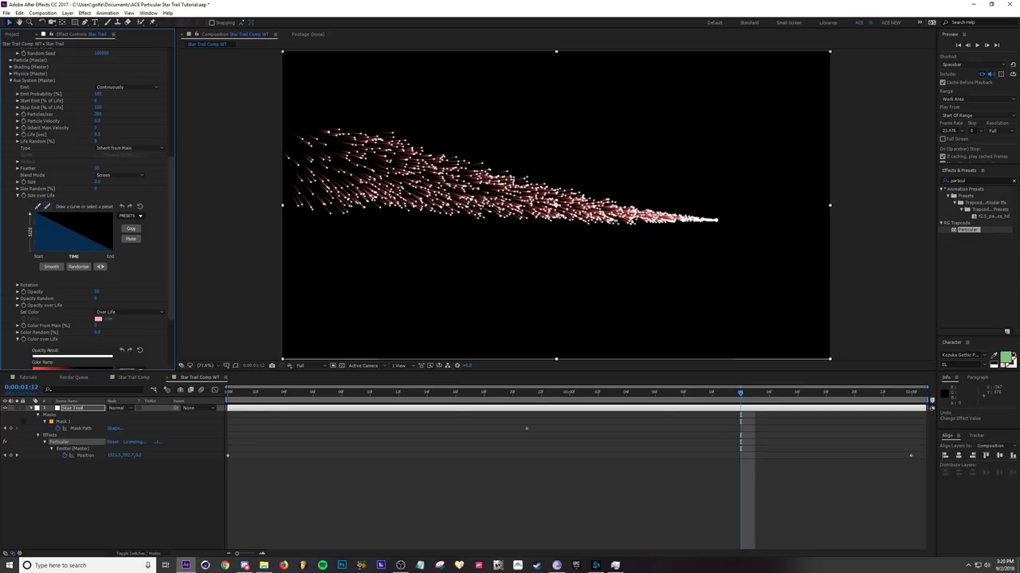
pyautogui.click(134, 216)
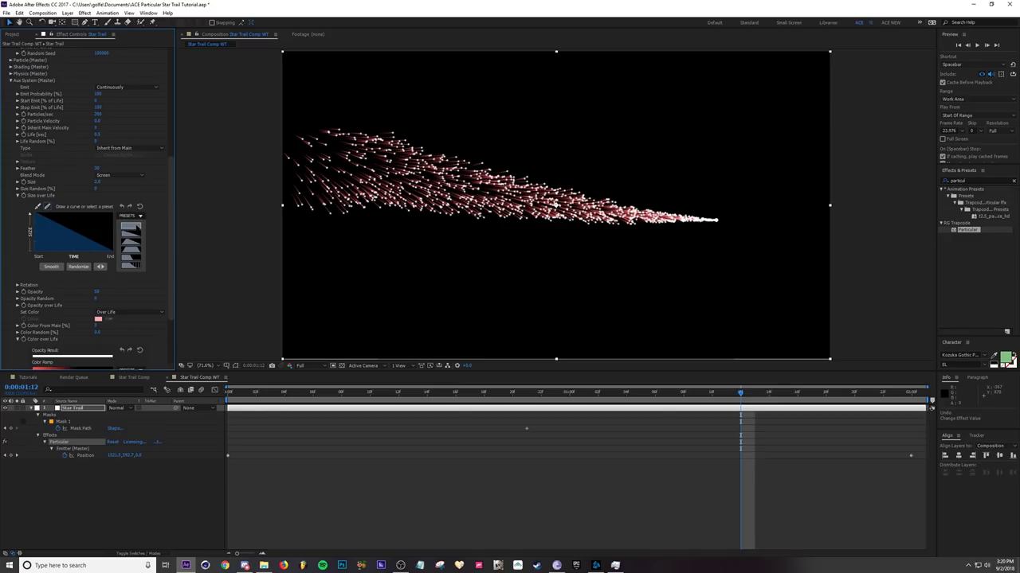
pyautogui.click(132, 225)
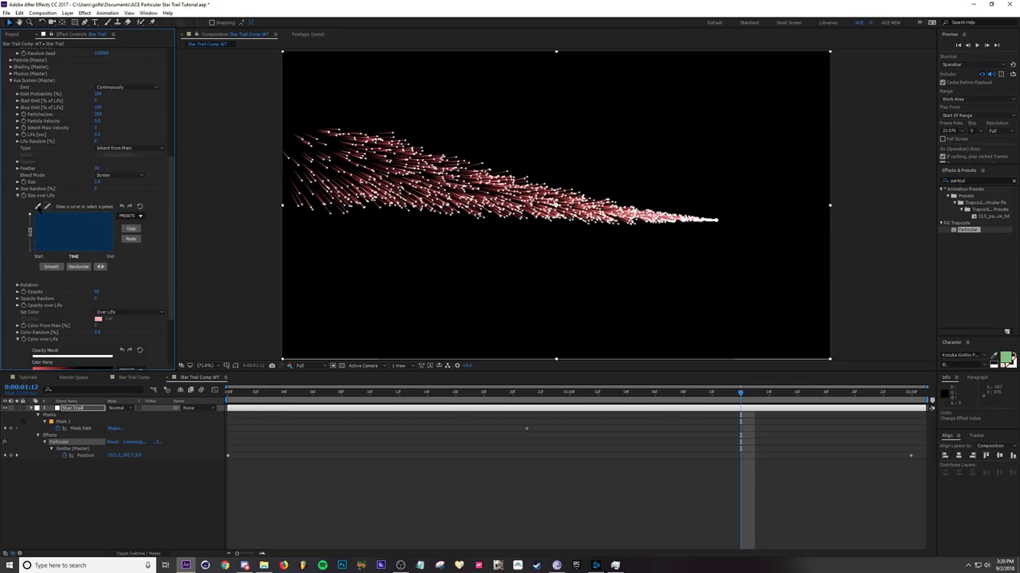
# - Try a hand-shaped wavy Size over Life curve for the Aux System, preview it, and return to the flat preset
pyautogui.click(37, 207)
pyautogui.moveTo(35, 214); pyautogui.dragTo(35, 251)
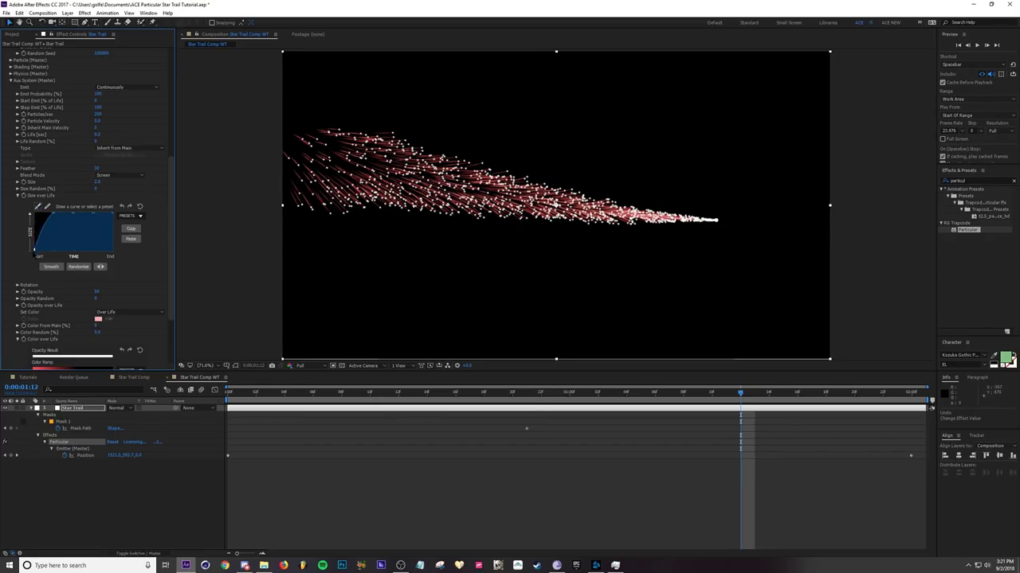
pyautogui.moveTo(53, 214)
pyautogui.mouseDown()
pyautogui.moveTo(51, 227)
pyautogui.moveTo(94, 236)
pyautogui.mouseUp()
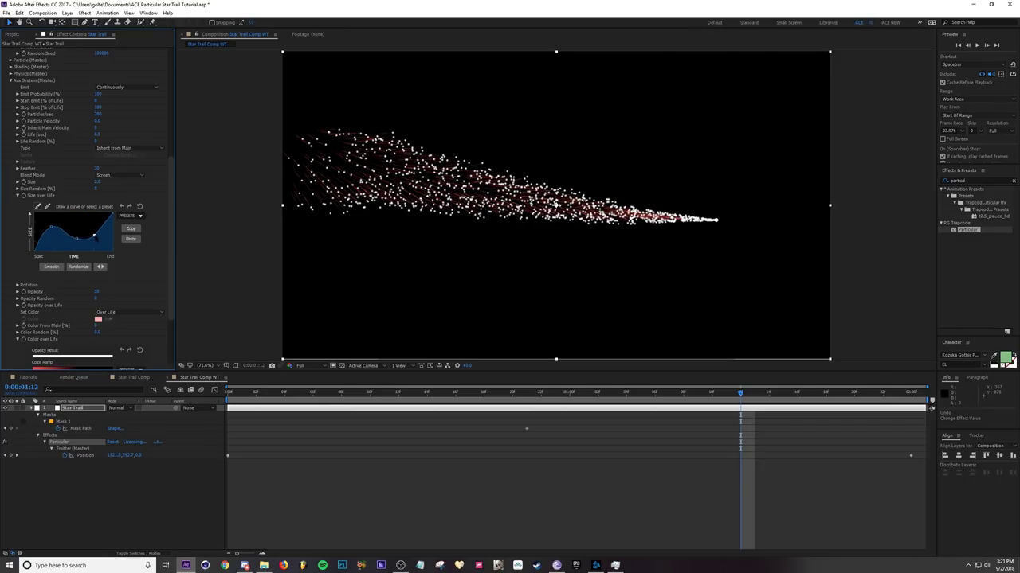
pyautogui.press('space')
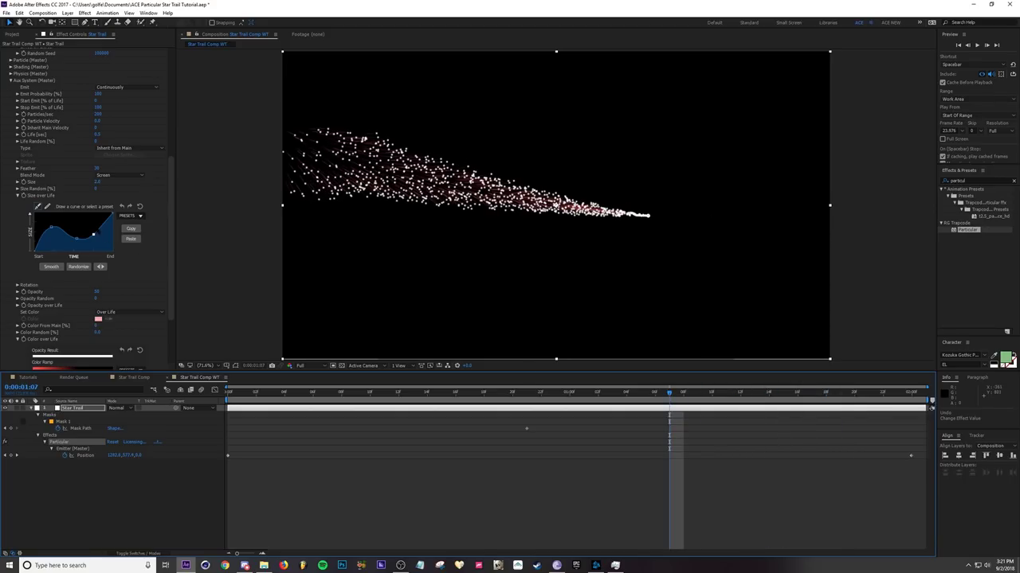
pyautogui.moveTo(555, 394); pyautogui.dragTo(666, 397)
pyautogui.click(131, 216)
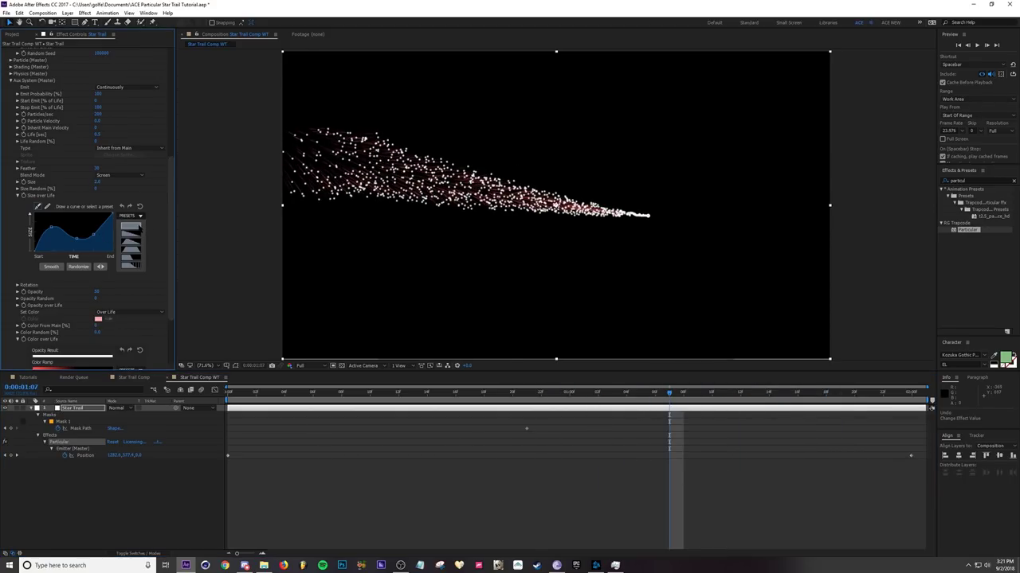
pyautogui.click(132, 226)
pyautogui.click(17, 195)
# - Change the Particle Type of the main particles to Star (No DOF)
pyautogui.scroll(3, 16, 192)
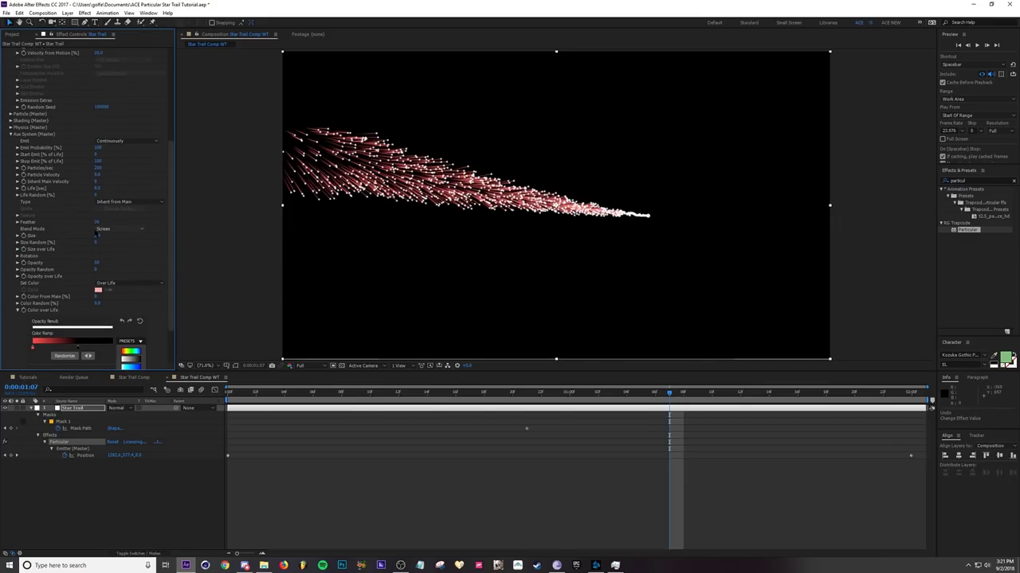
pyautogui.click(11, 168)
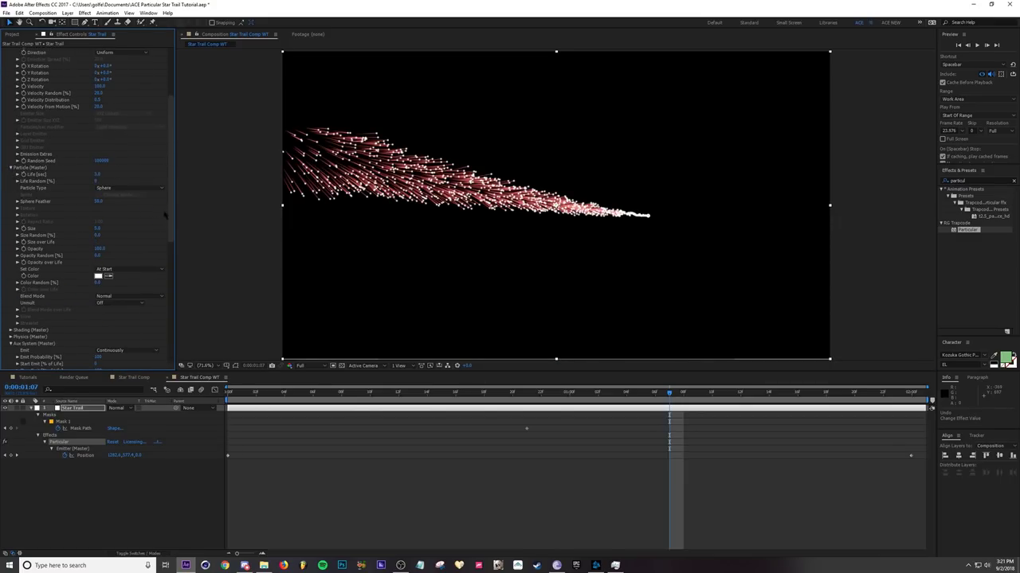
pyautogui.scroll(-1, 166, 216)
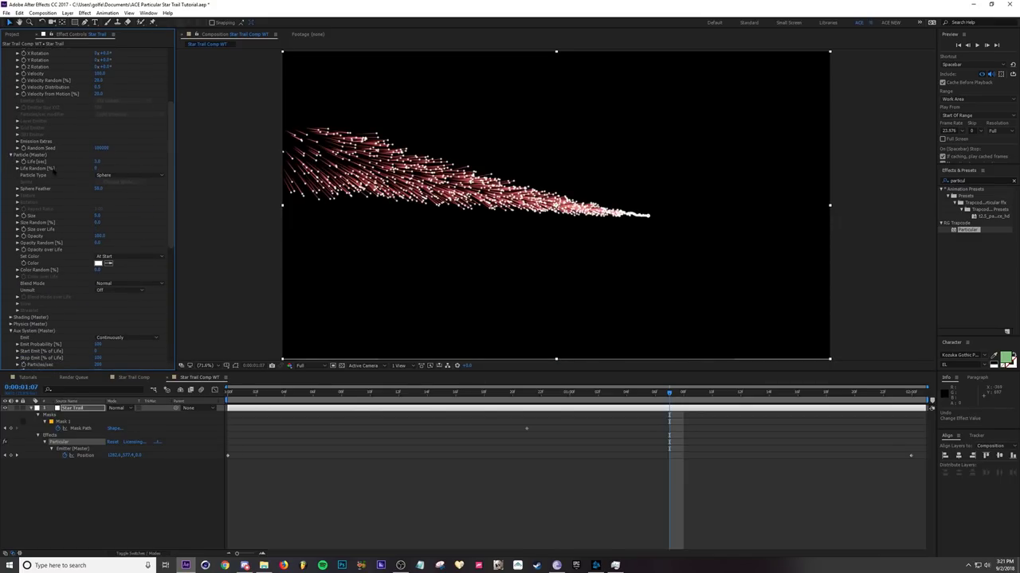
pyautogui.click(113, 180)
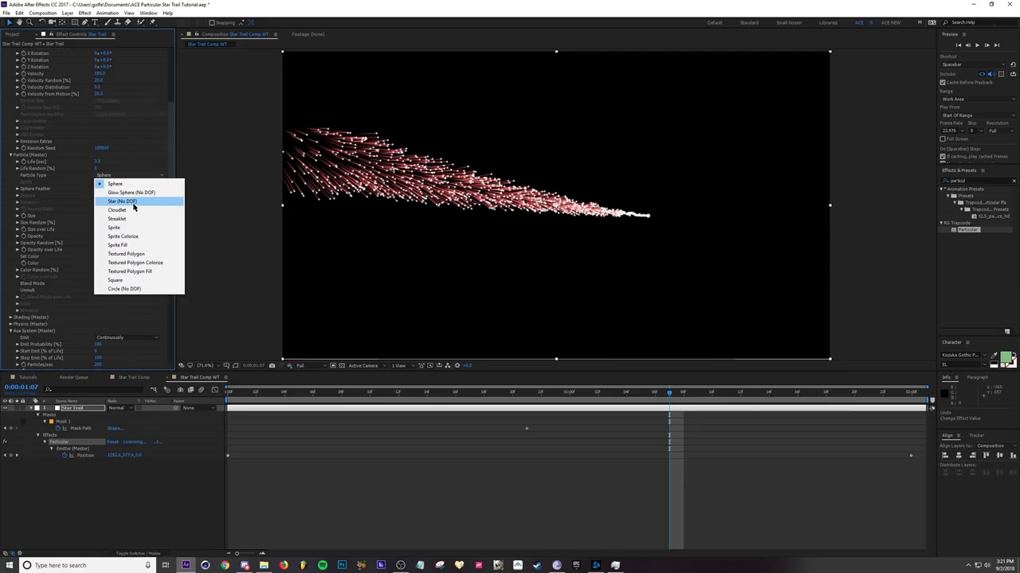
pyautogui.click(134, 204)
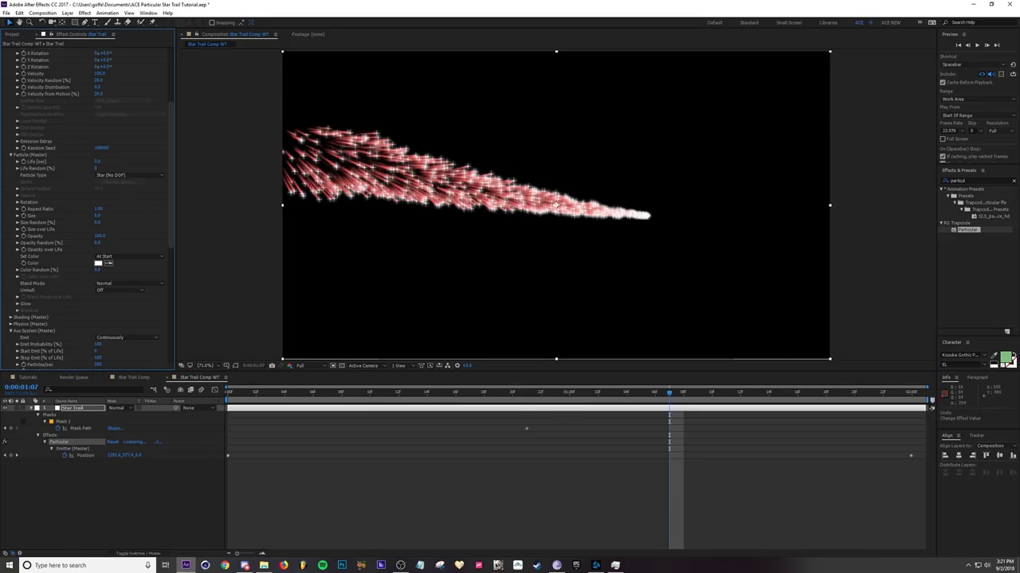
# - Scrub through the animation between about 0:00:00:17 and 0:00:01:10 to review the star-shaped particles
pyautogui.moveTo(669, 392); pyautogui.dragTo(470, 405)
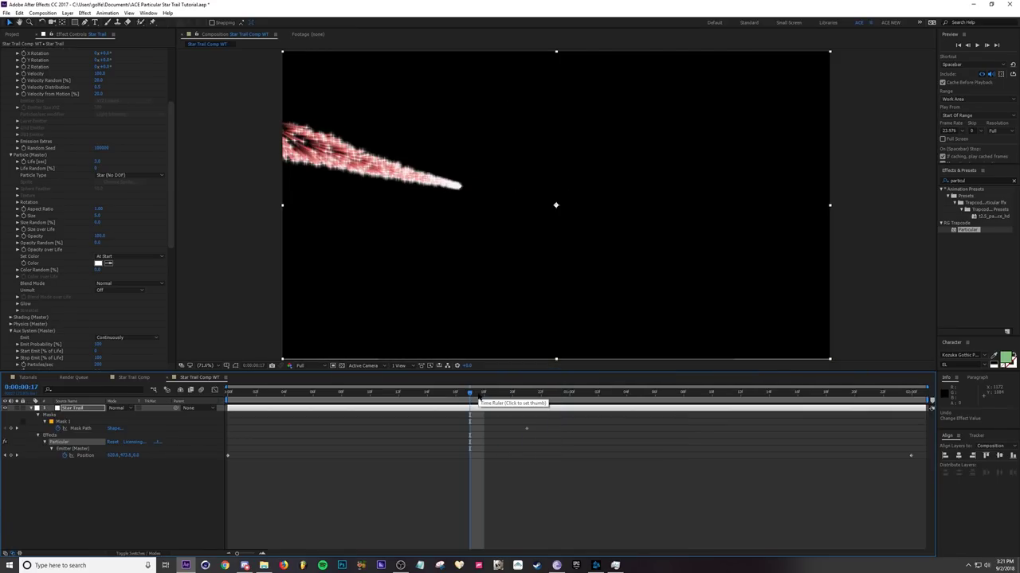
pyautogui.click(482, 396)
pyautogui.moveTo(486, 398); pyautogui.dragTo(584, 394)
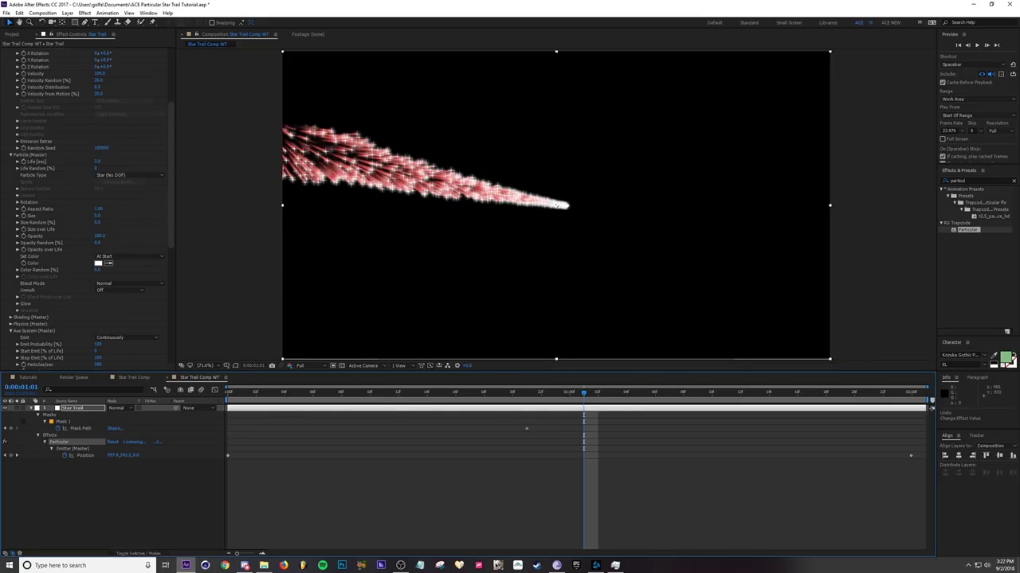
pyautogui.moveTo(589, 396); pyautogui.dragTo(711, 405)
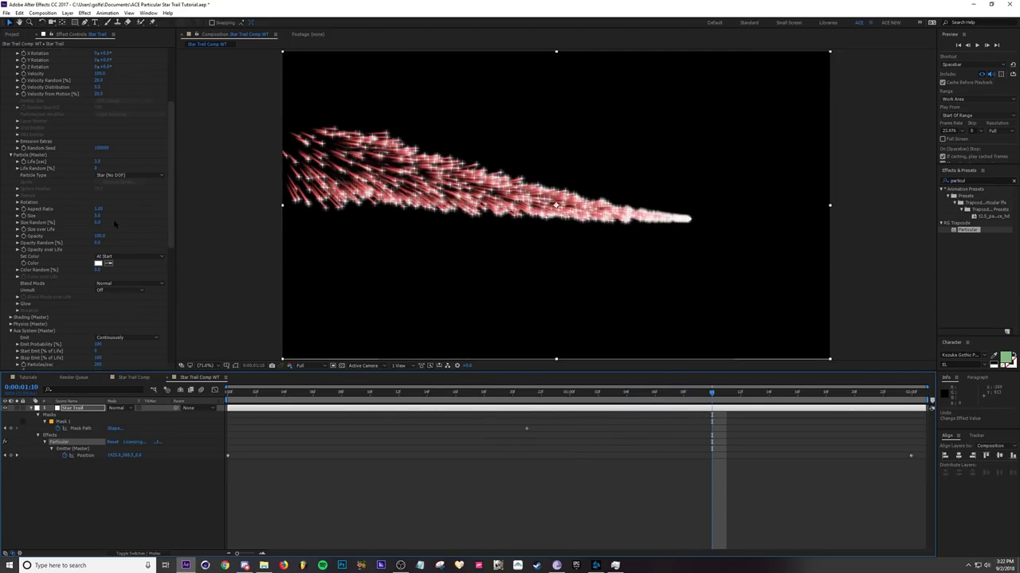
# - Lower Gravity in Physics (Master) to slightly below -200 so the particles drift upward, and preview the animation
pyautogui.scroll(-1, 115, 227)
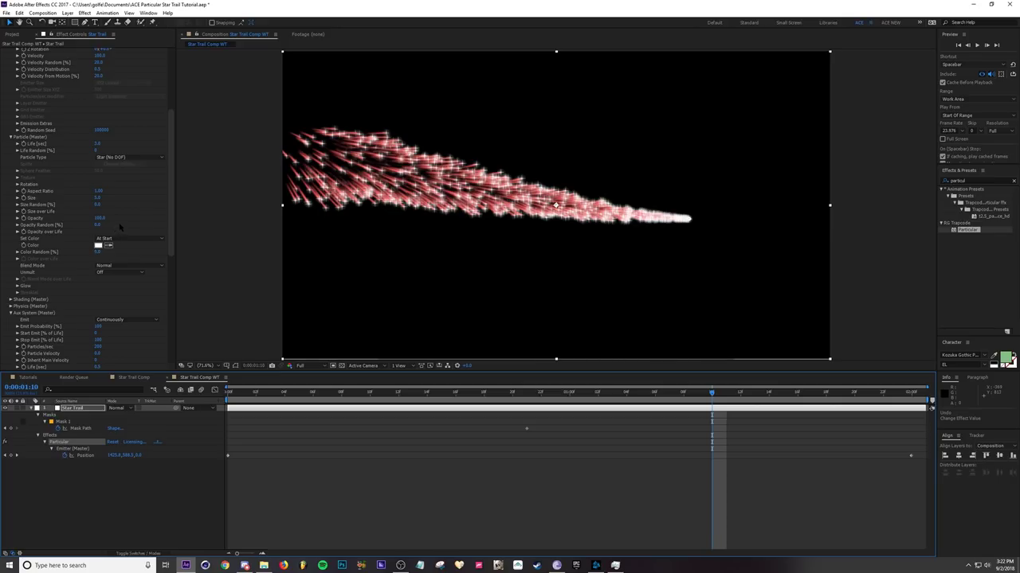
pyautogui.scroll(-1, 120, 229)
pyautogui.scroll(-2, 47, 226)
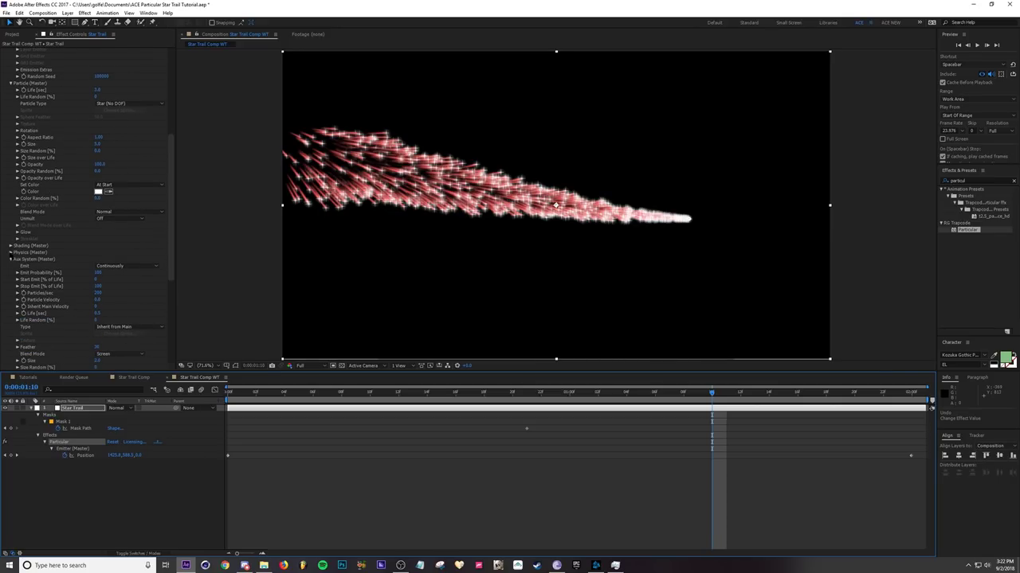
pyautogui.click(11, 253)
pyautogui.scroll(-3, 40, 228)
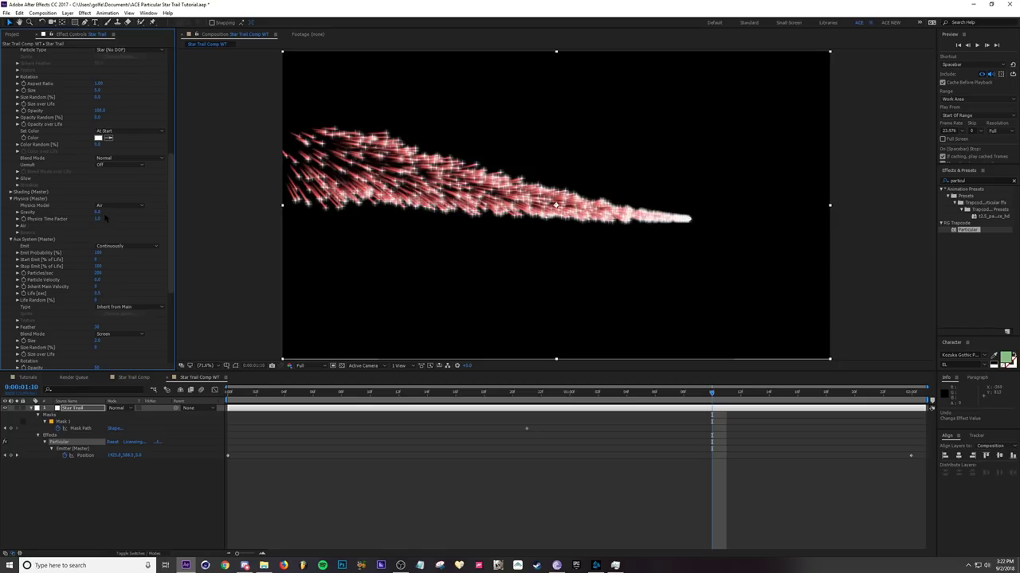
pyautogui.moveTo(98, 215); pyautogui.dragTo(90, 214)
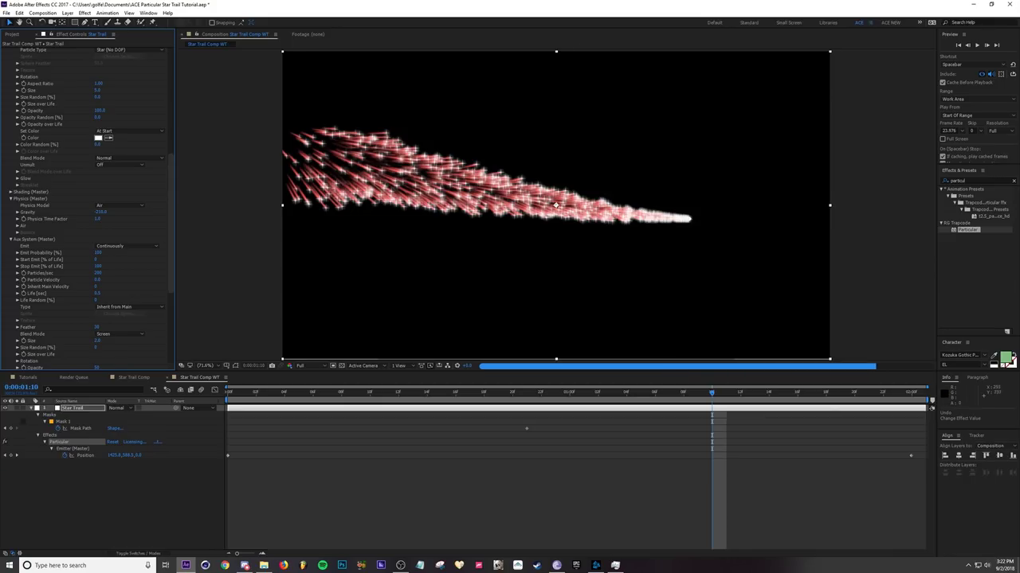
pyautogui.press('space')
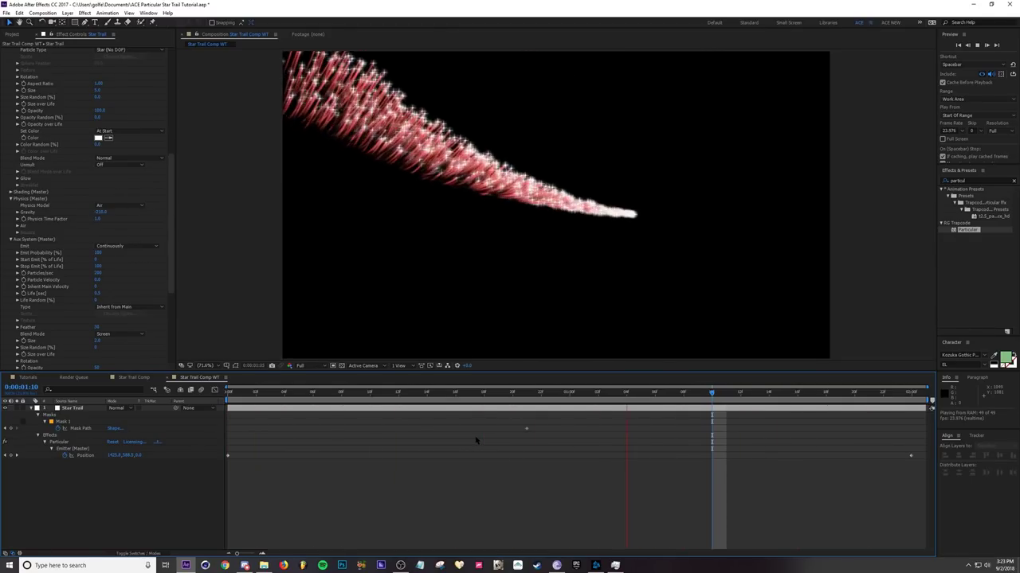
pyautogui.press('space')
# - Set Particular's rendering Acceleration to GPU
pyautogui.scroll(-5, 93, 237)
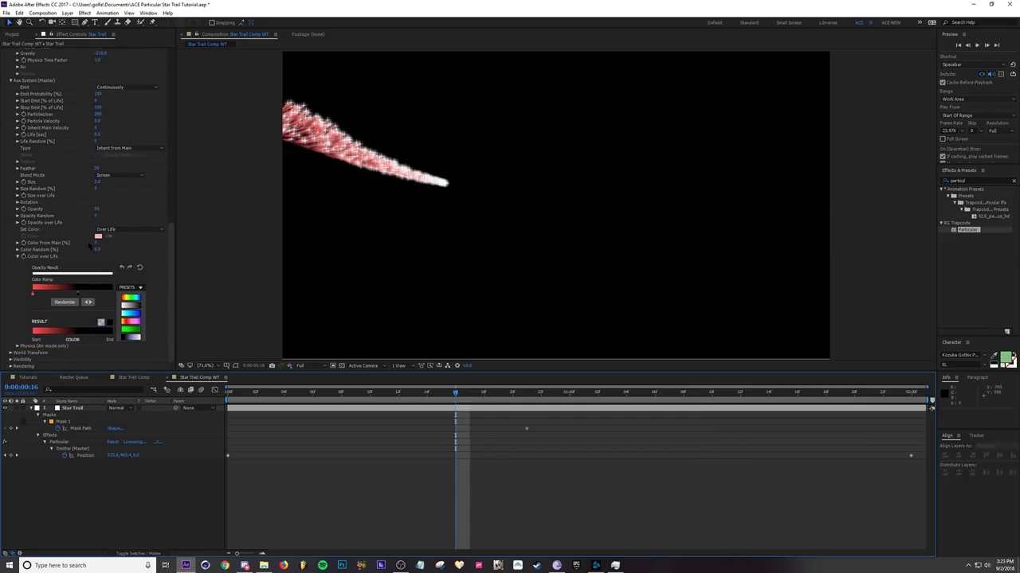
pyautogui.scroll(-2, 93, 239)
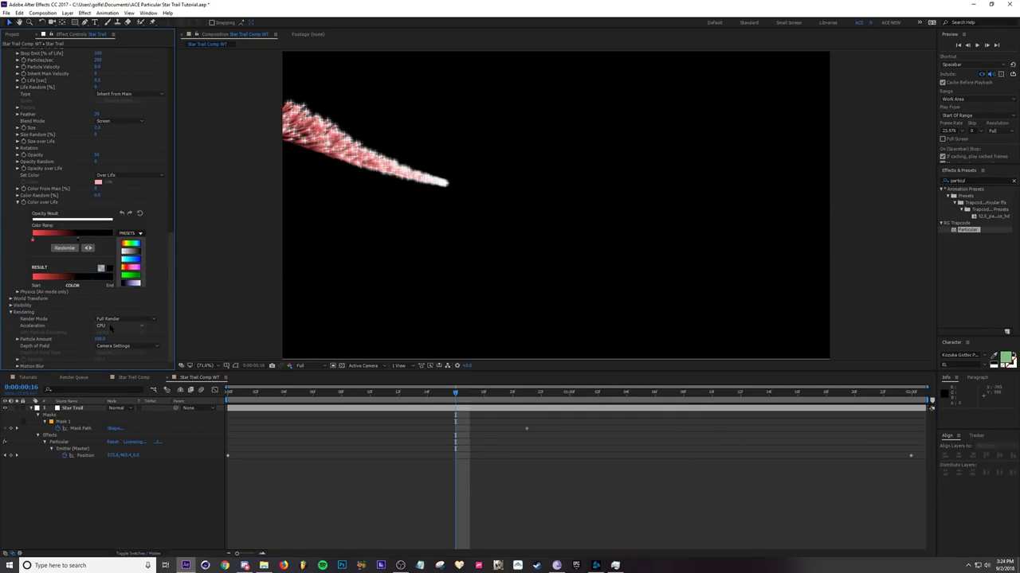
pyautogui.click(111, 327)
pyautogui.click(108, 338)
pyautogui.click(267, 406)
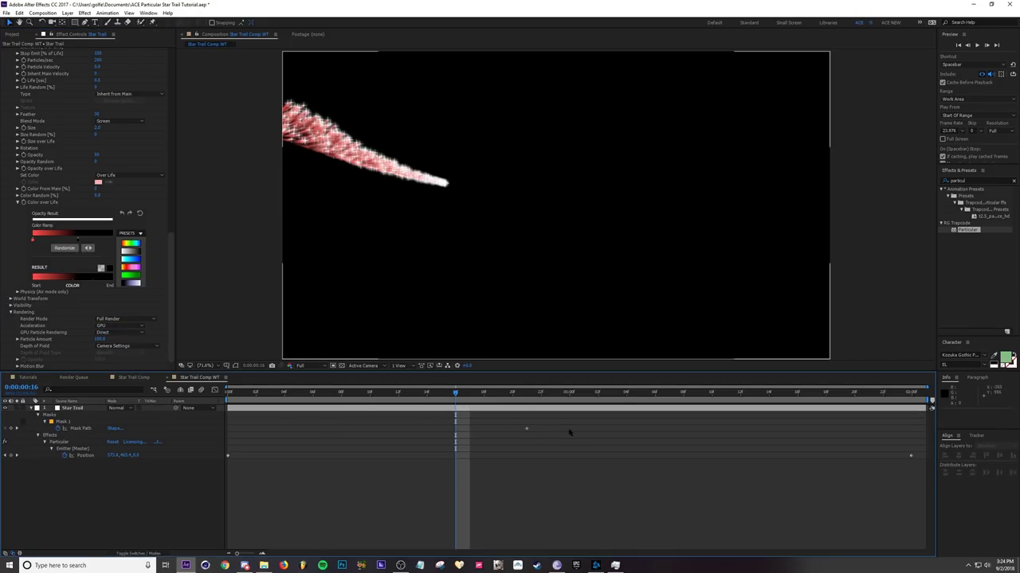
# - Scrub through the animation to 0:00:01:09 to check the upward-curving trail with GPU rendering
pyautogui.moveTo(497, 392); pyautogui.dragTo(641, 398)
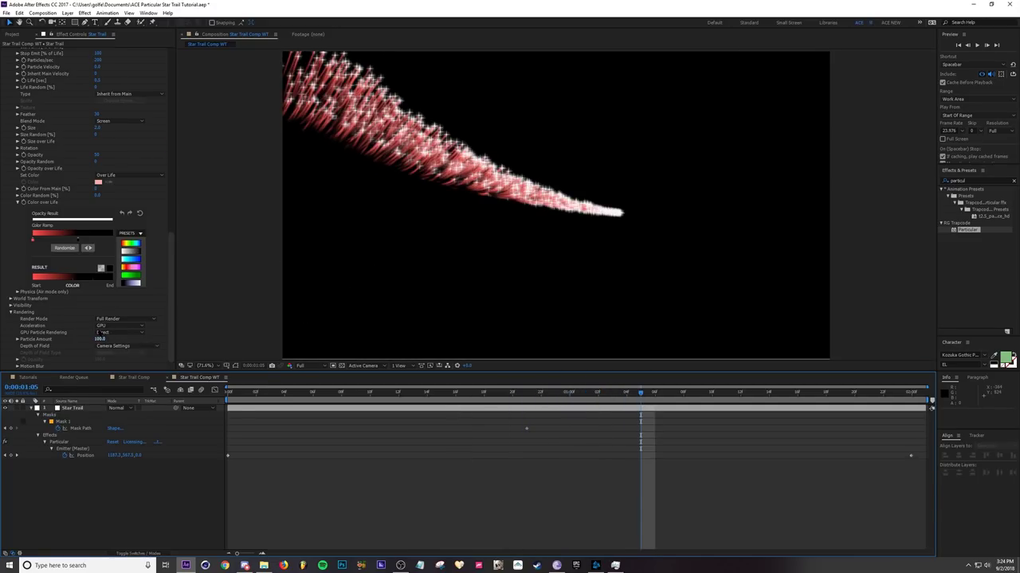
pyautogui.scroll(10, 115, 339)
pyautogui.scroll(5, 106, 336)
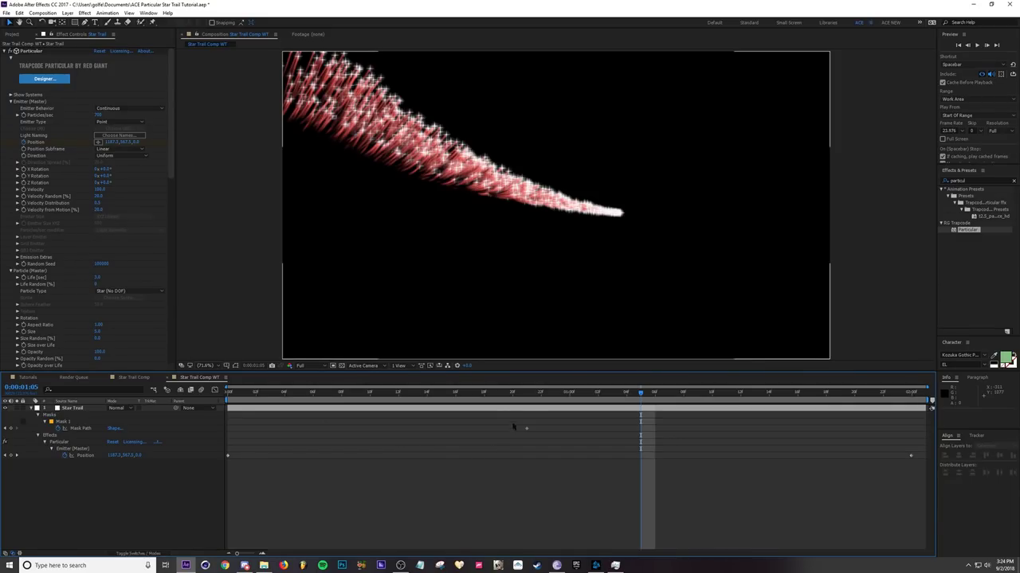
pyautogui.moveTo(497, 391); pyautogui.dragTo(698, 395)
# - Reveal the Star Trail layer's keyframed properties and show the emitter's Position curve in the Graph Editor
pyautogui.press('u')
pyautogui.moveTo(555, 205); pyautogui.dragTo(677, 216)
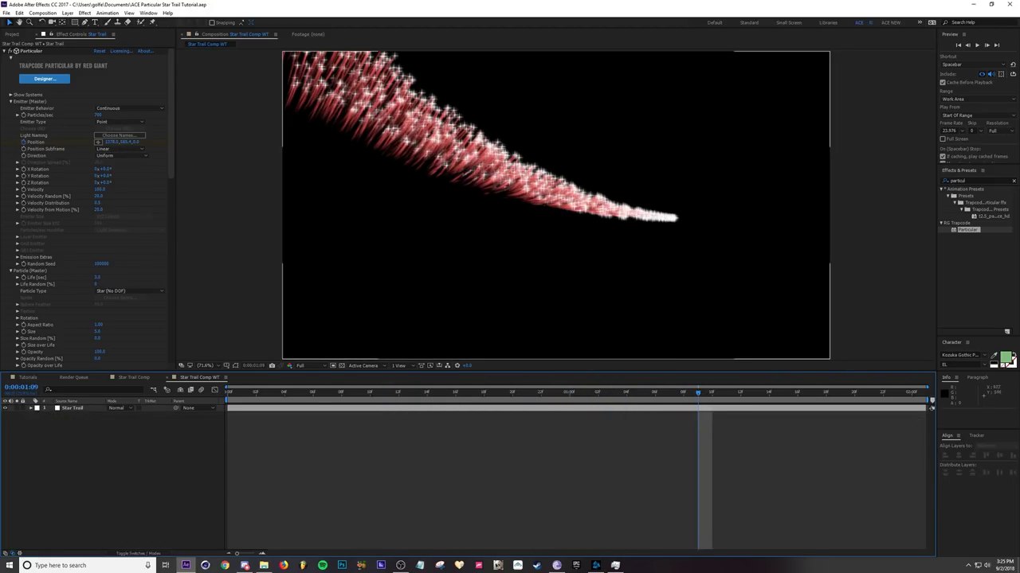
pyautogui.click(322, 409)
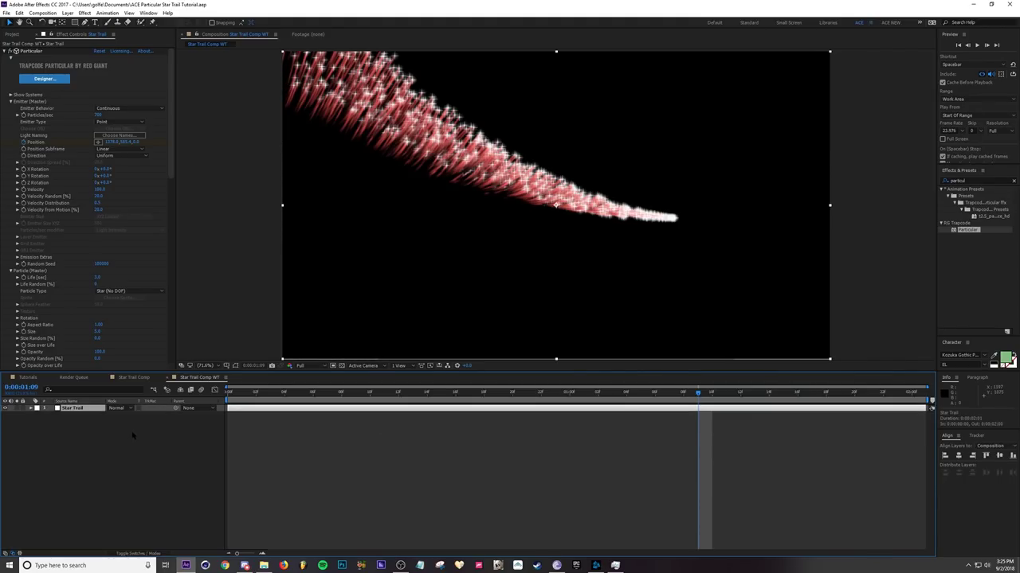
pyautogui.press('u')
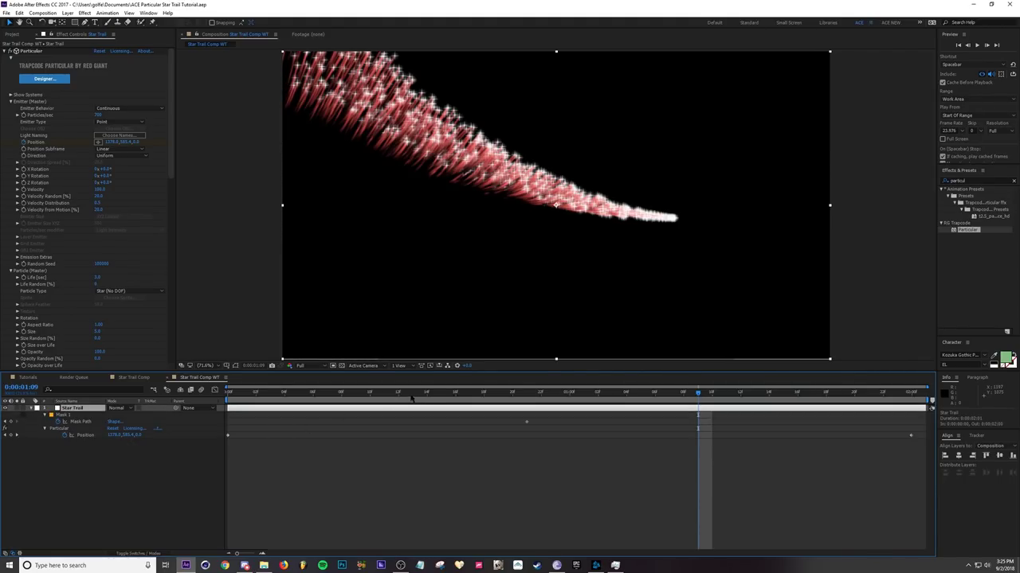
pyautogui.click(82, 436)
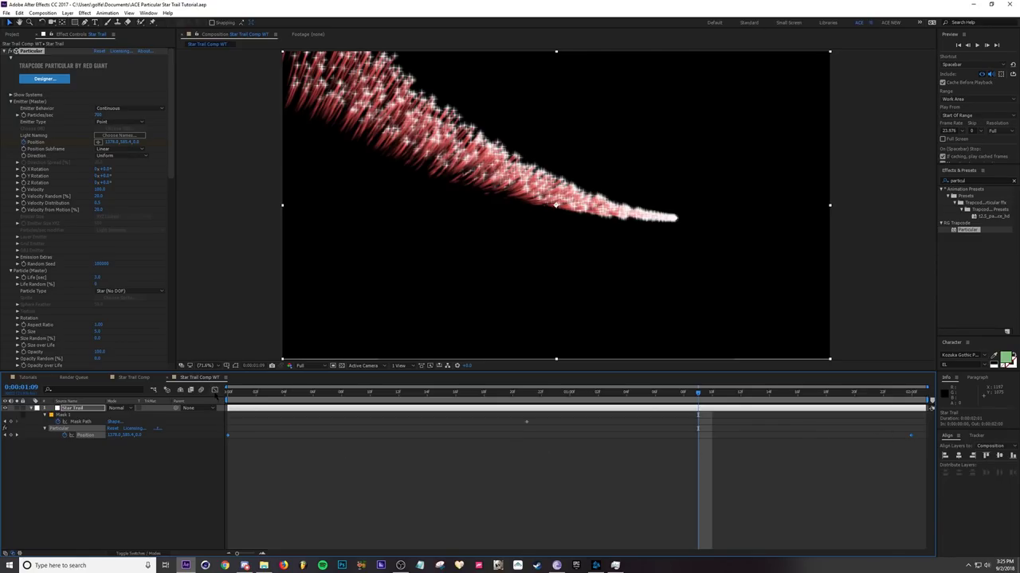
pyautogui.click(214, 389)
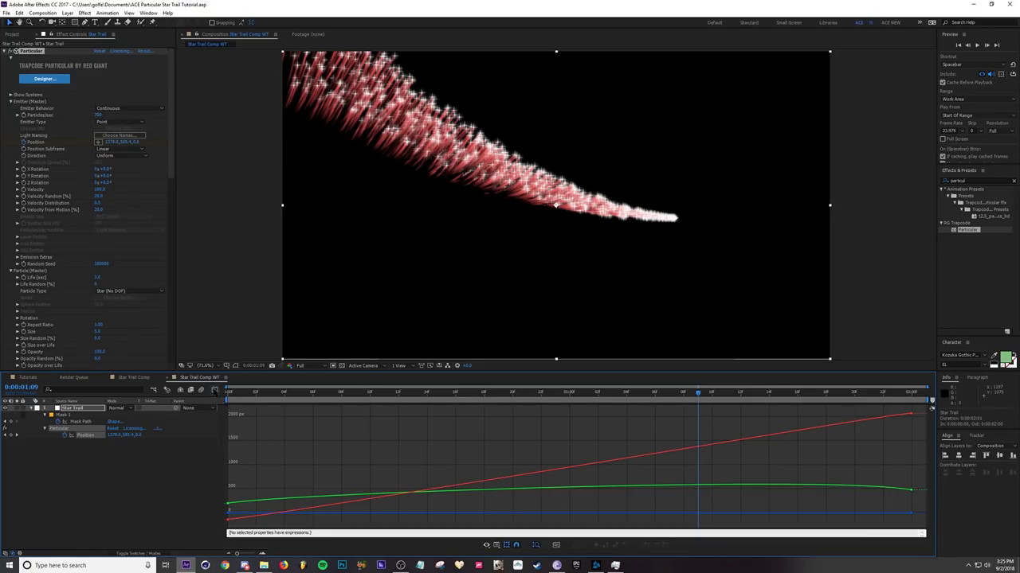
# - Try Easy Ease on the emitter's two Position keyframes and scrub through the motion with its value curves shown
pyautogui.click(214, 390)
pyautogui.click(88, 435)
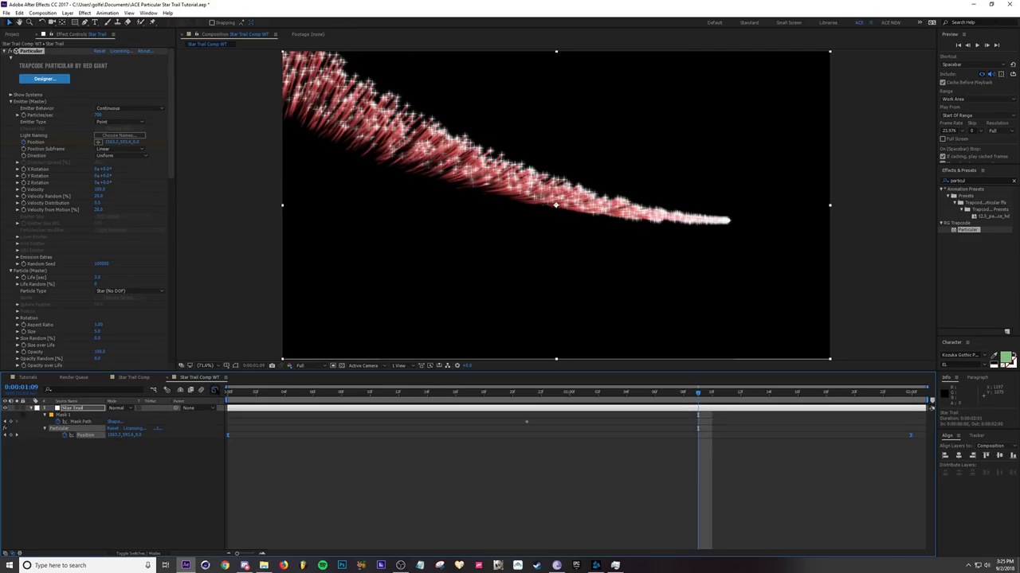
pyautogui.click(215, 389)
pyautogui.moveTo(538, 393); pyautogui.dragTo(555, 393)
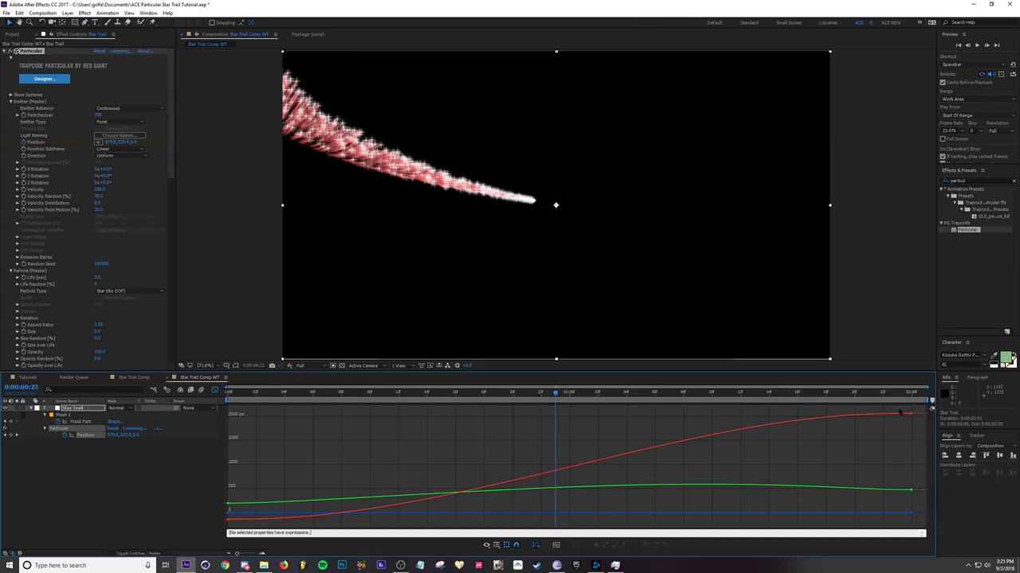
pyautogui.click(910, 414)
pyautogui.moveTo(715, 393); pyautogui.dragTo(753, 417)
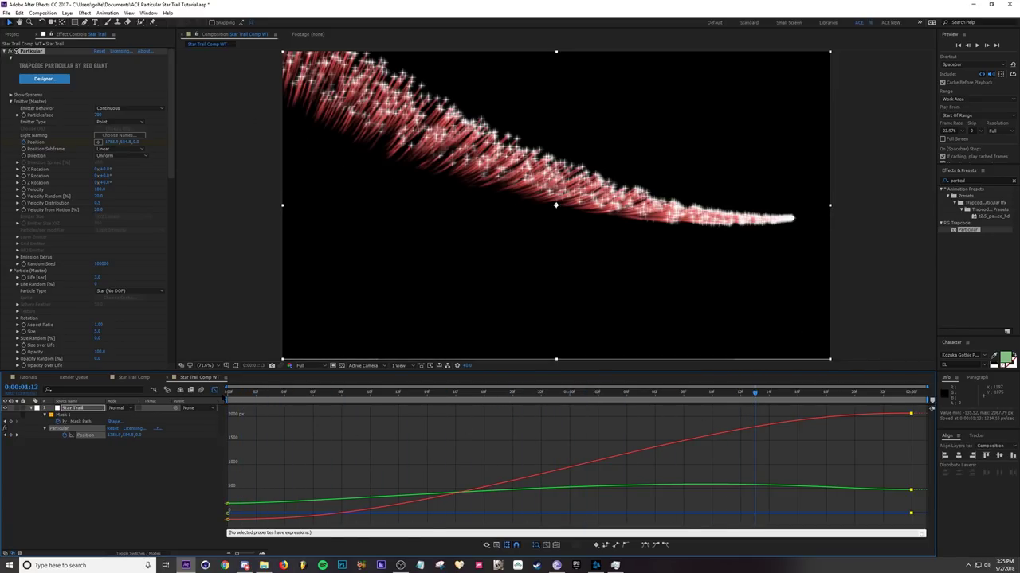
# - Undo the Easy Ease on the emitter's Position keyframes and return to the keyframe view
pyautogui.click(215, 390)
pyautogui.hotkey('ctrl', 'z')
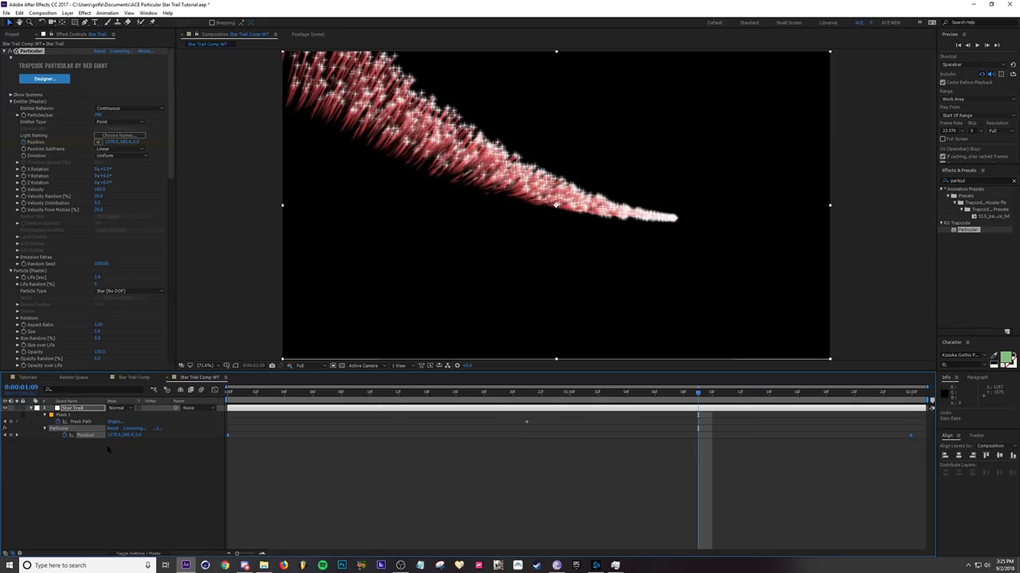
pyautogui.click(142, 468)
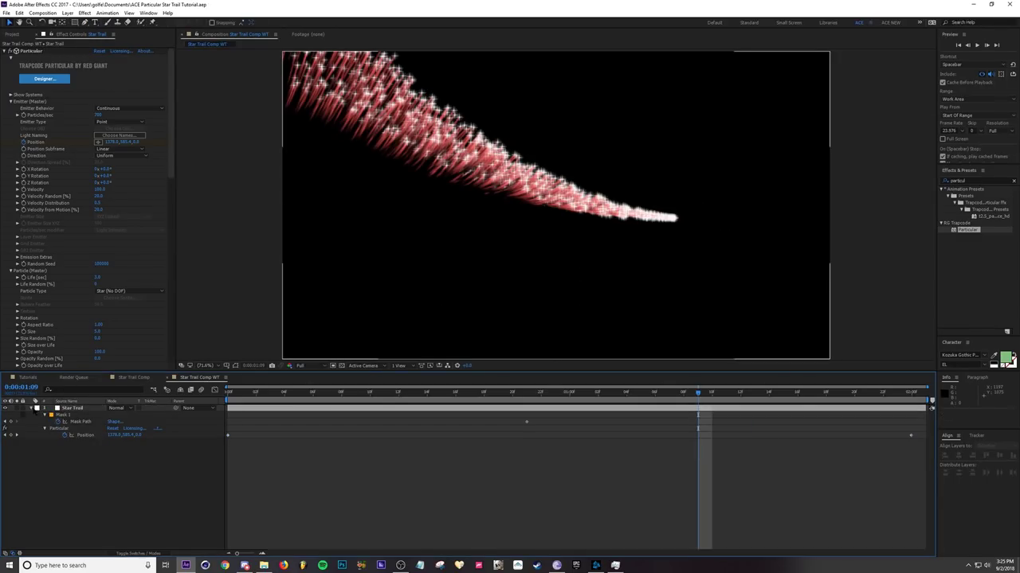
# - Pre-compose the Star Trail layer as Star Trail Comp 2, moving all attributes into the new composition
pyautogui.click(31, 408)
pyautogui.click(75, 408)
pyautogui.press('u')
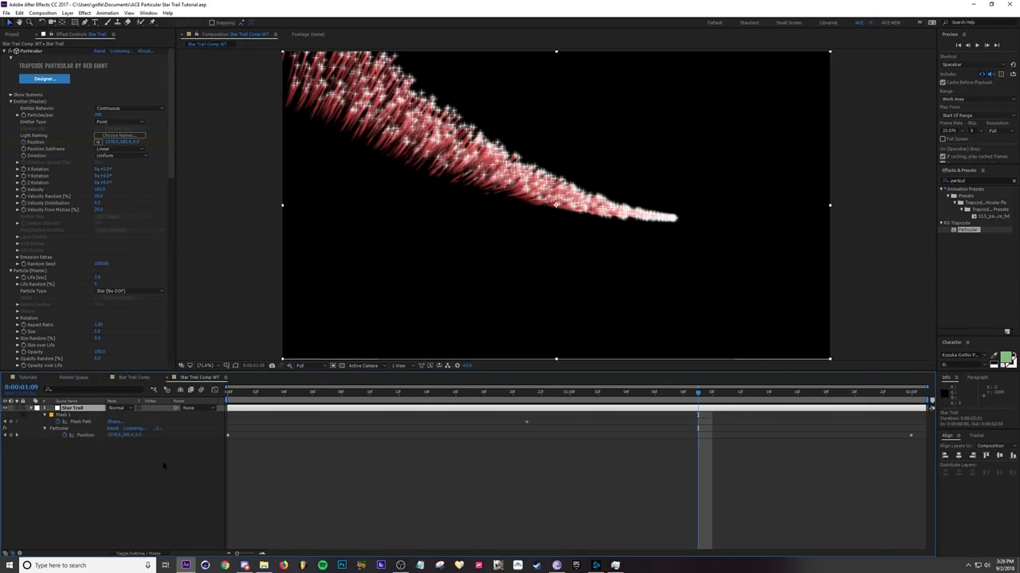
pyautogui.hotkey('ctrl', 'shift', 'c')
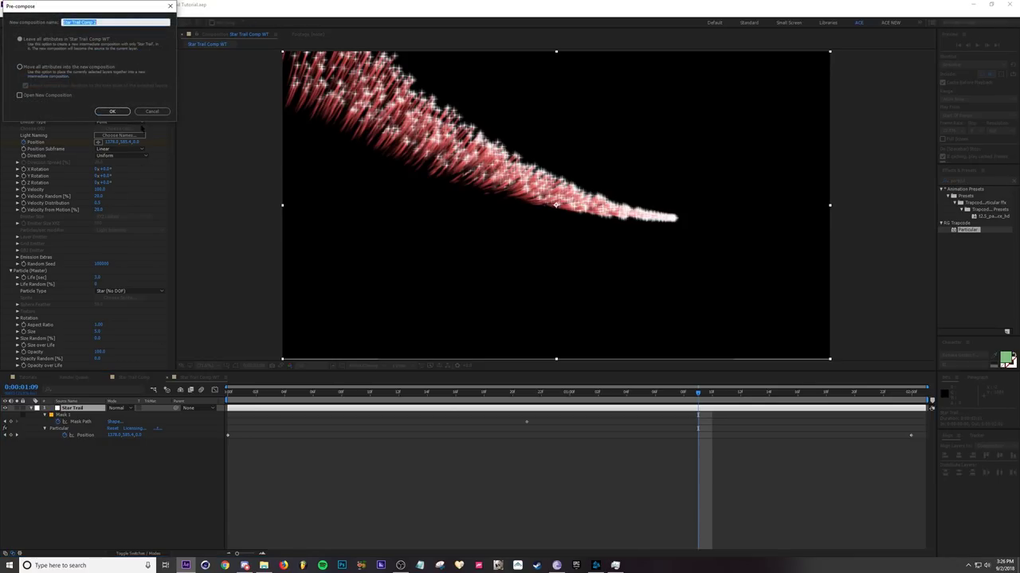
pyautogui.moveTo(106, 4); pyautogui.dragTo(527, 157)
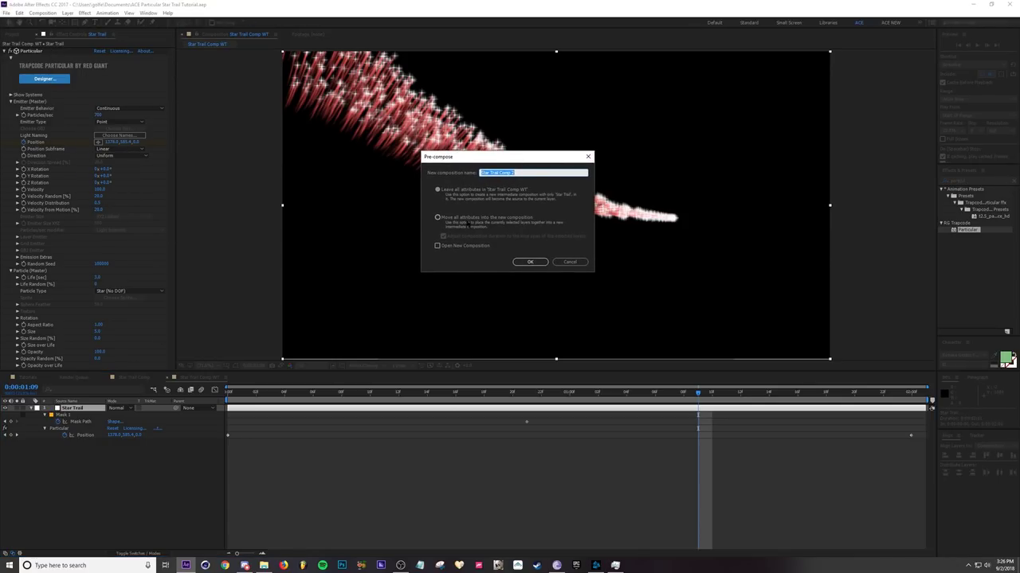
pyautogui.click(438, 217)
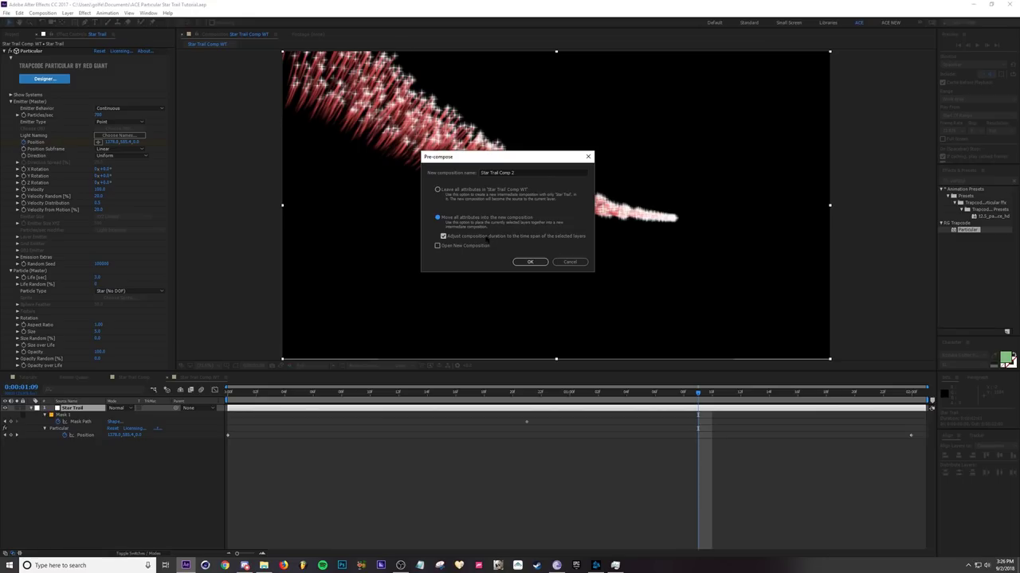
pyautogui.click(529, 261)
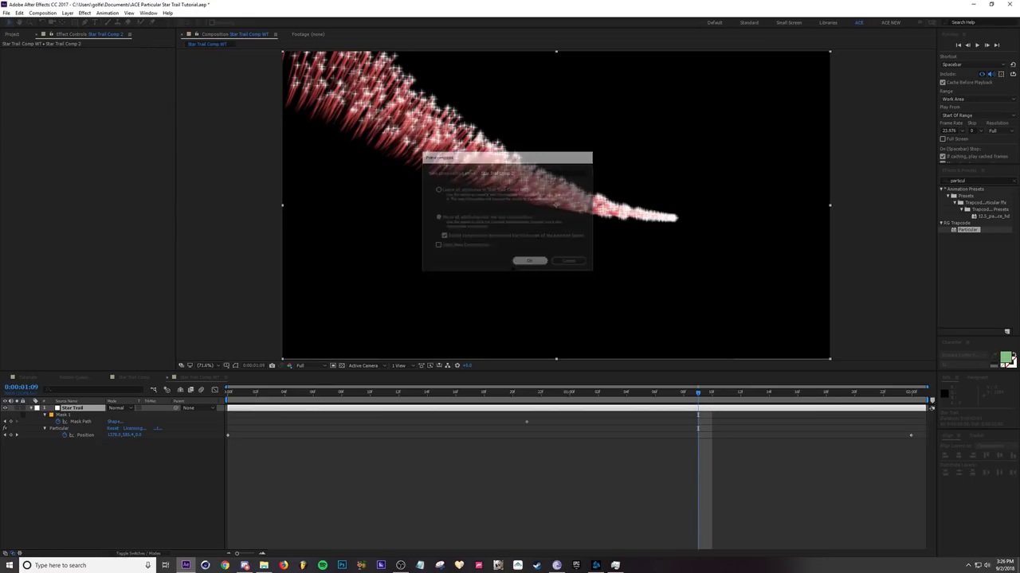
# - Enable time remapping on the Star Trail Comp 2 layer and preview it
pyautogui.click(83, 408)
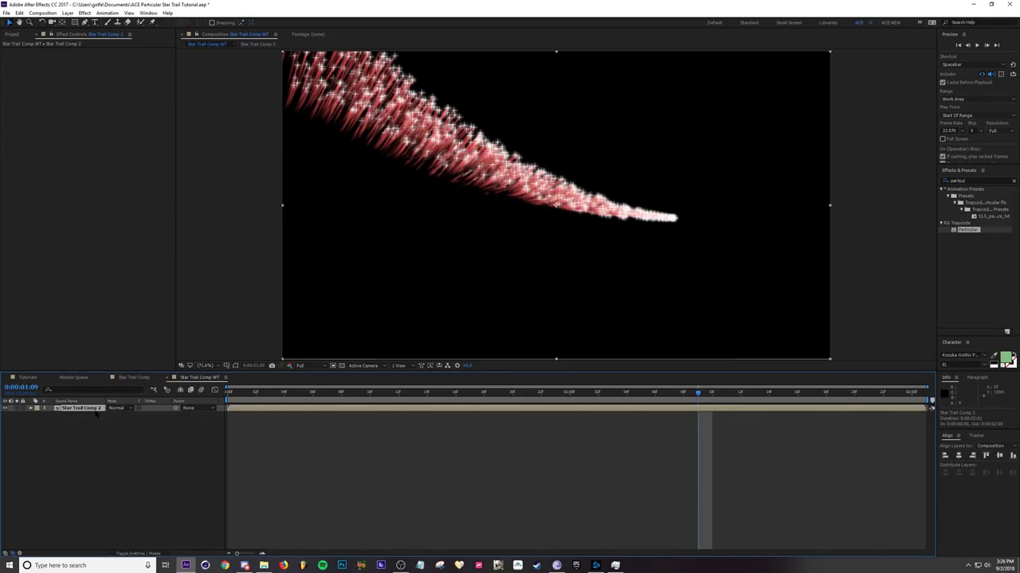
pyautogui.hotkey('ctrl', 'alt', 't')
pyautogui.press('space')
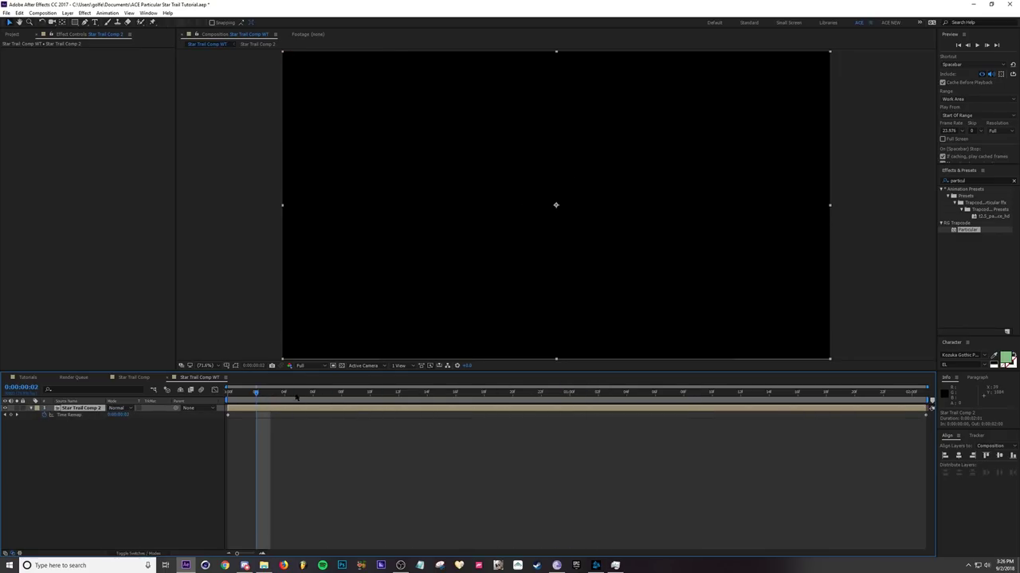
# - Easy Ease the Time Remap keyframes and reshape their value curve to rise steeply at both ends and flatten in the middle
pyautogui.click(67, 415)
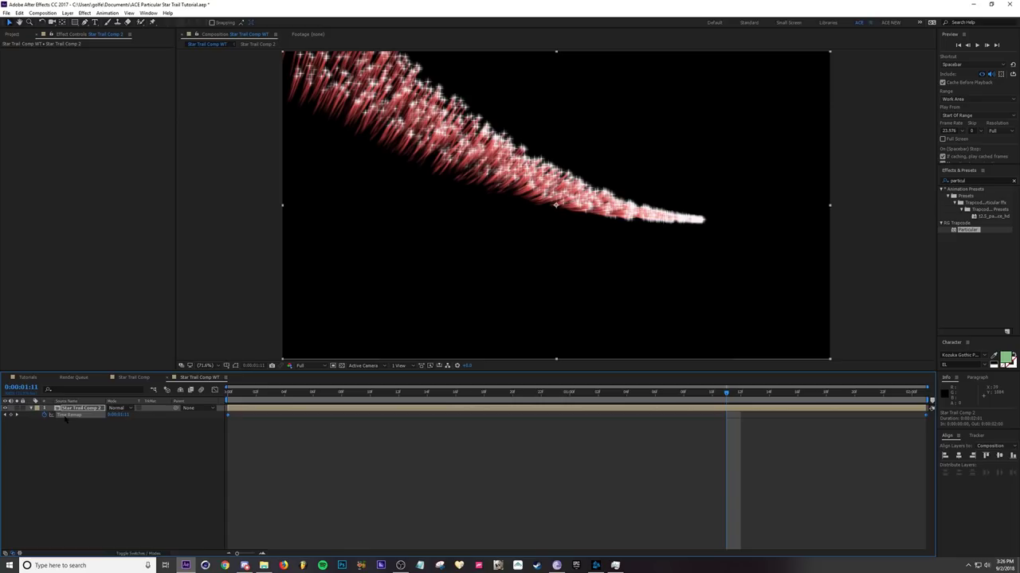
pyautogui.click(215, 389)
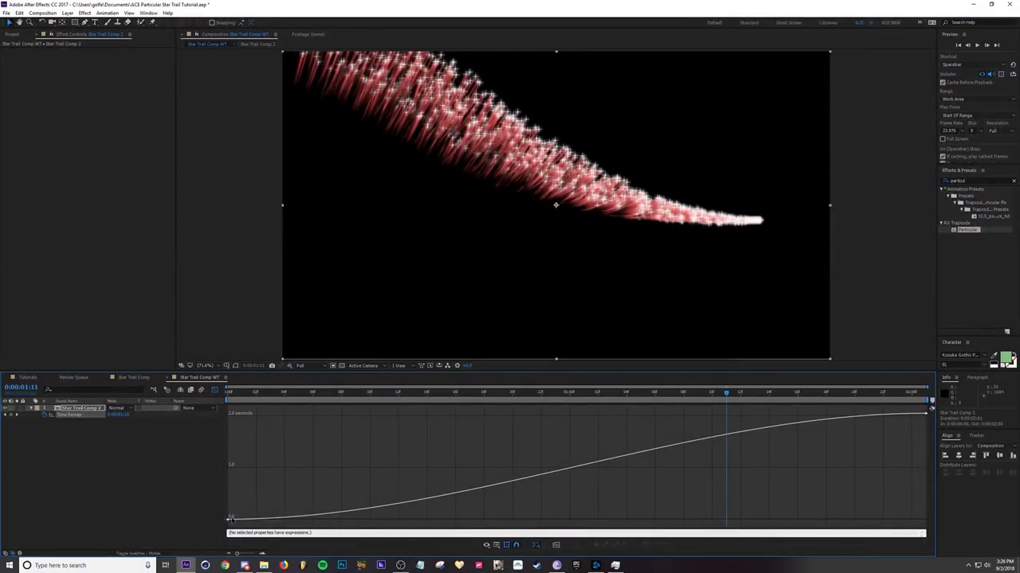
pyautogui.moveTo(455, 519); pyautogui.dragTo(230, 438)
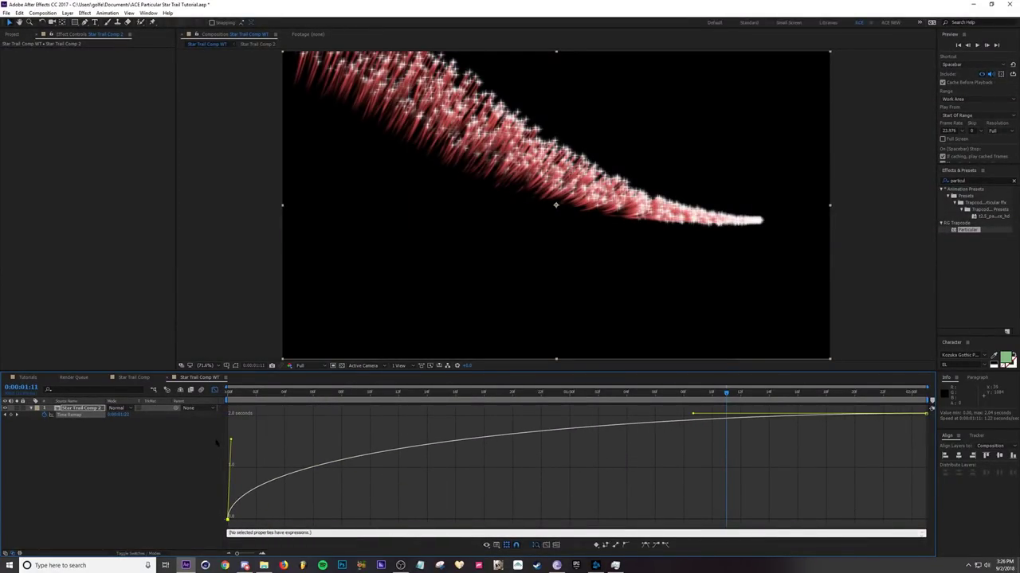
pyautogui.moveTo(696, 418); pyautogui.dragTo(921, 514)
# - Save the project, return to the keyframe view and preview the time-remapped star trail
pyautogui.click(201, 478)
pyautogui.hotkey('ctrl', 's')
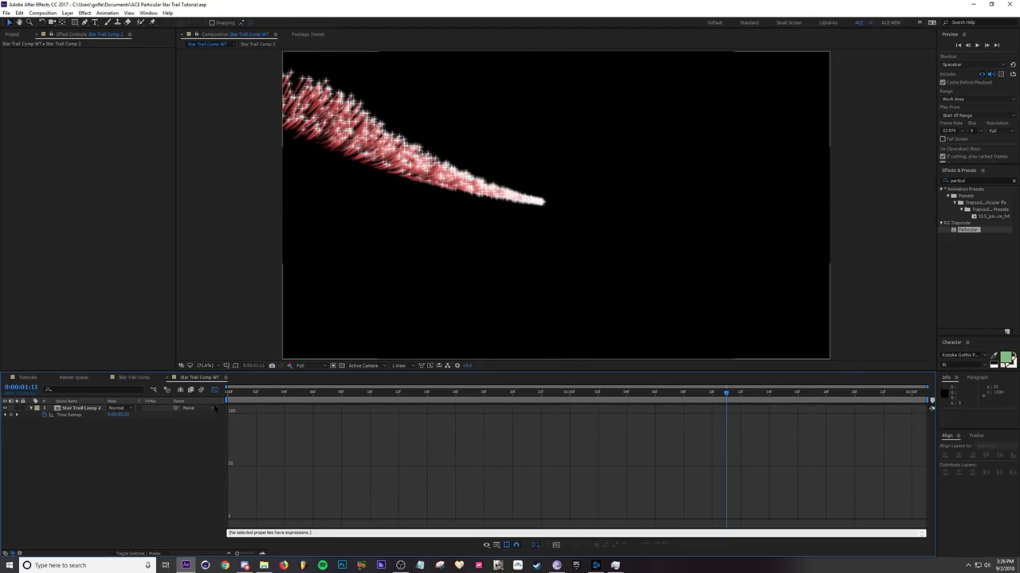
pyautogui.click(215, 389)
pyautogui.press('space')
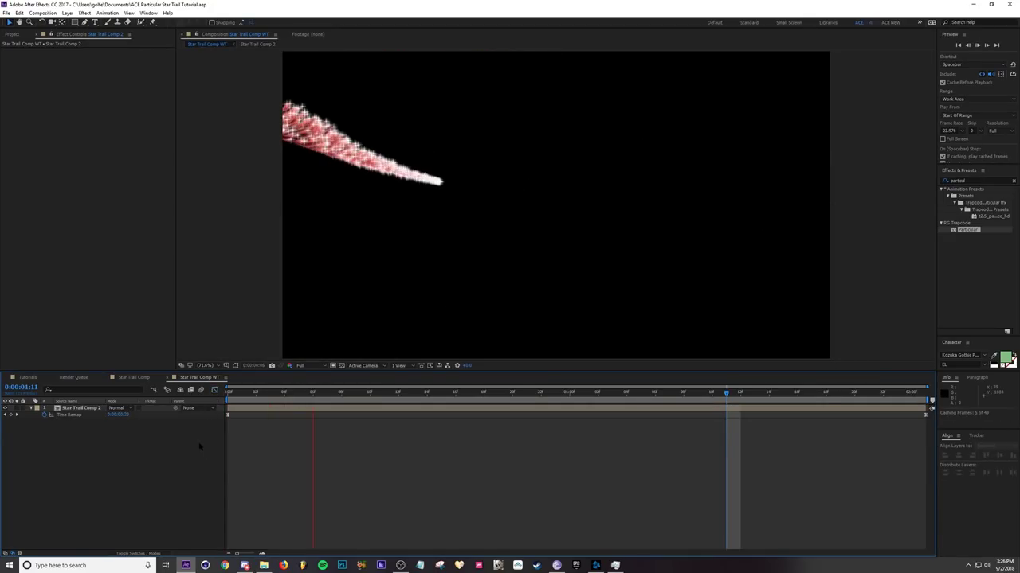